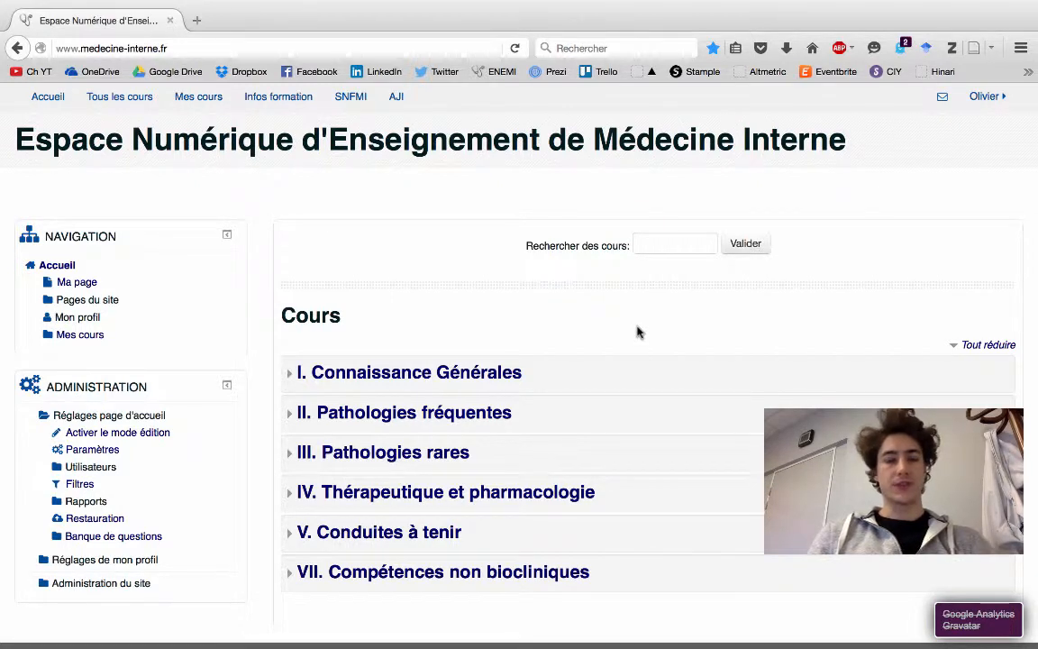
Open the front page's question bank and display the questions in the category "Défaut pour Système"
{"action": "left_click", "coordinate": [88, 538]}
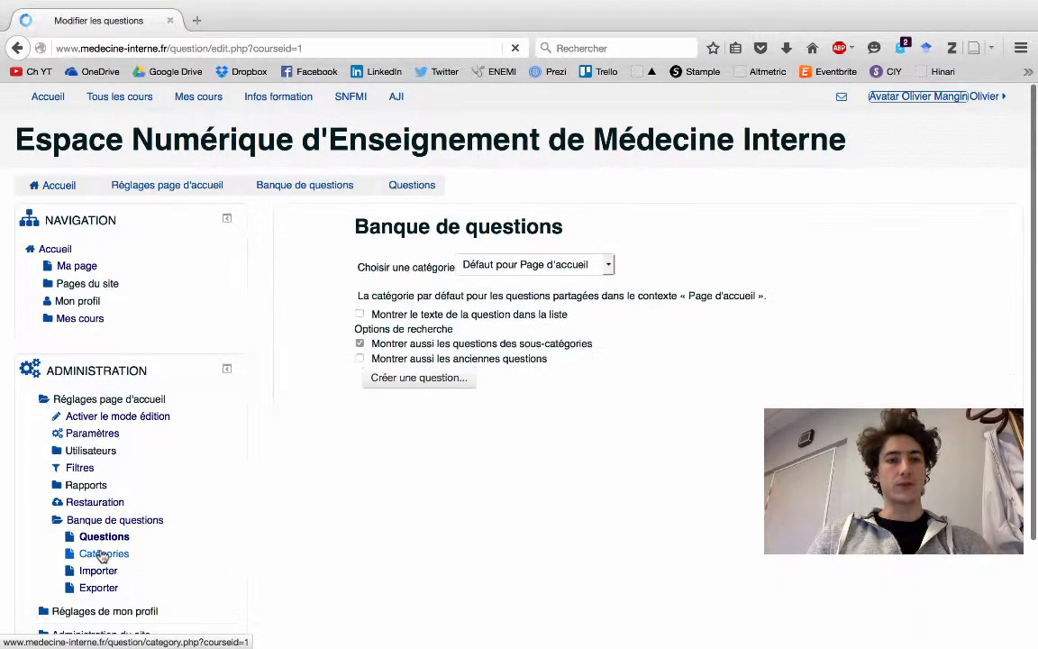
{"action": "left_click", "coordinate": [108, 542]}
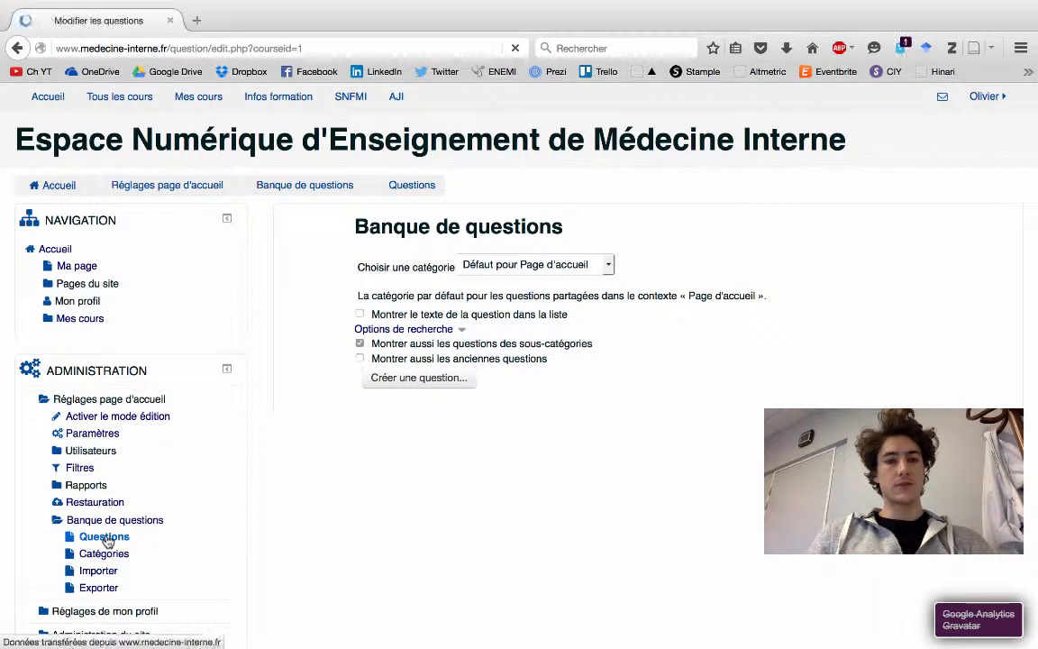
{"action": "left_click", "coordinate": [610, 266]}
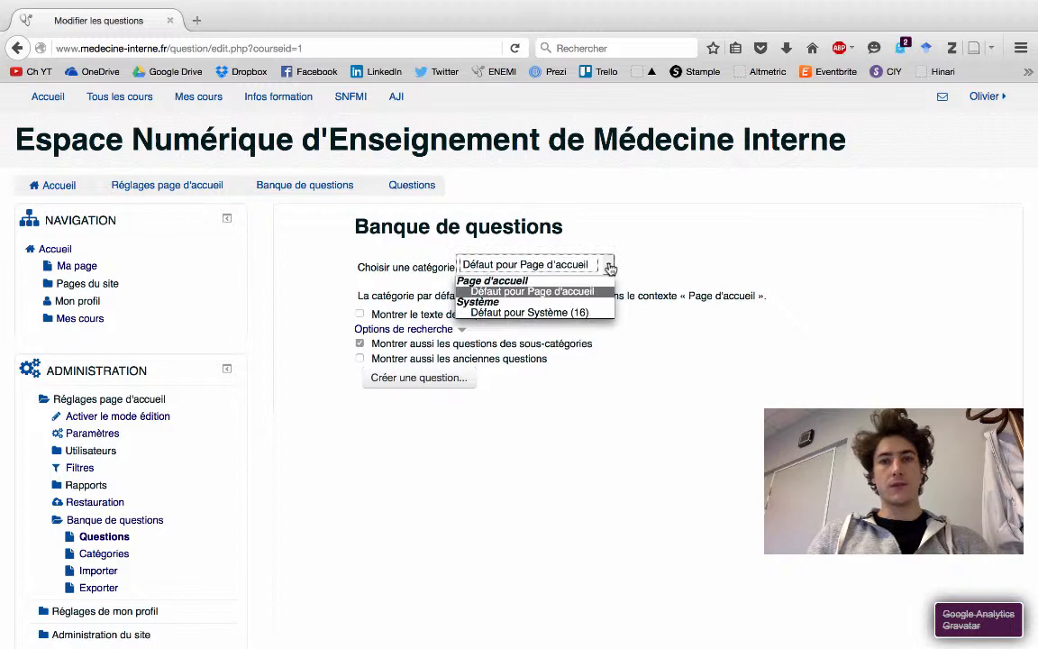
{"action": "left_click", "coordinate": [561, 316]}
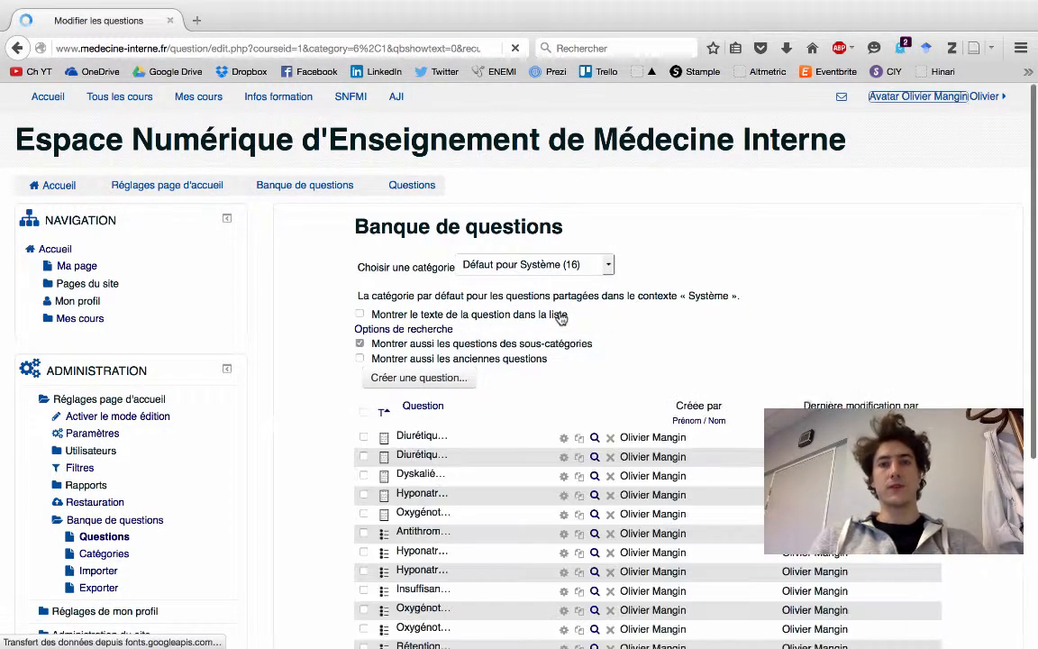
{"action": "scroll", "coordinate": [533, 489], "scroll_direction": "down", "scroll_amount": 5}
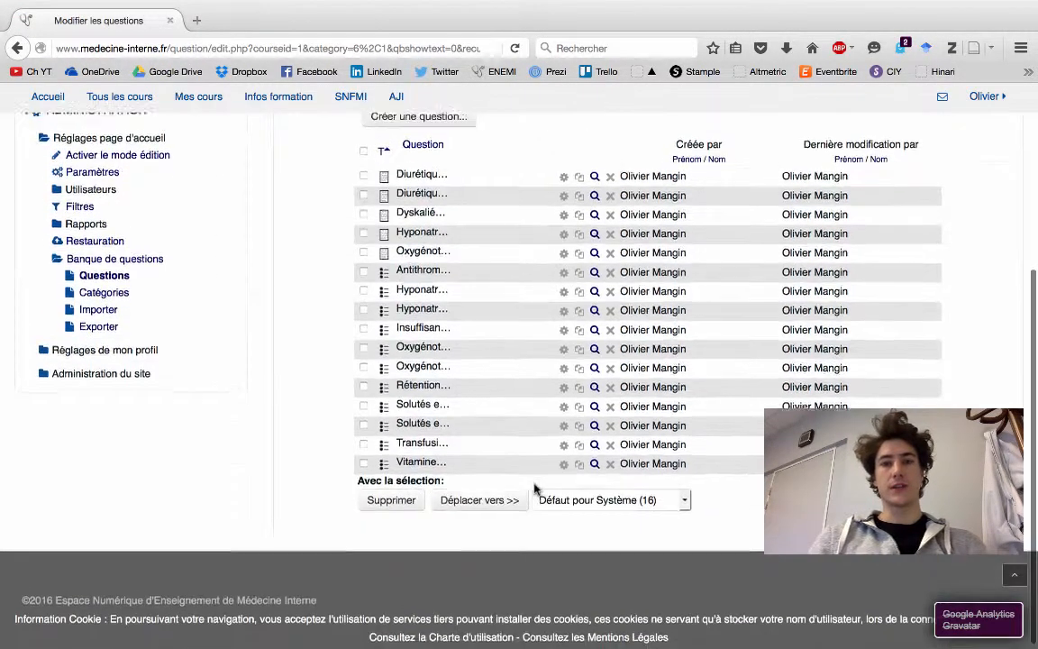
{"action": "scroll", "coordinate": [534, 488], "scroll_direction": "up", "scroll_amount": 3}
{"action": "scroll", "coordinate": [534, 489], "scroll_direction": "up", "scroll_amount": 1}
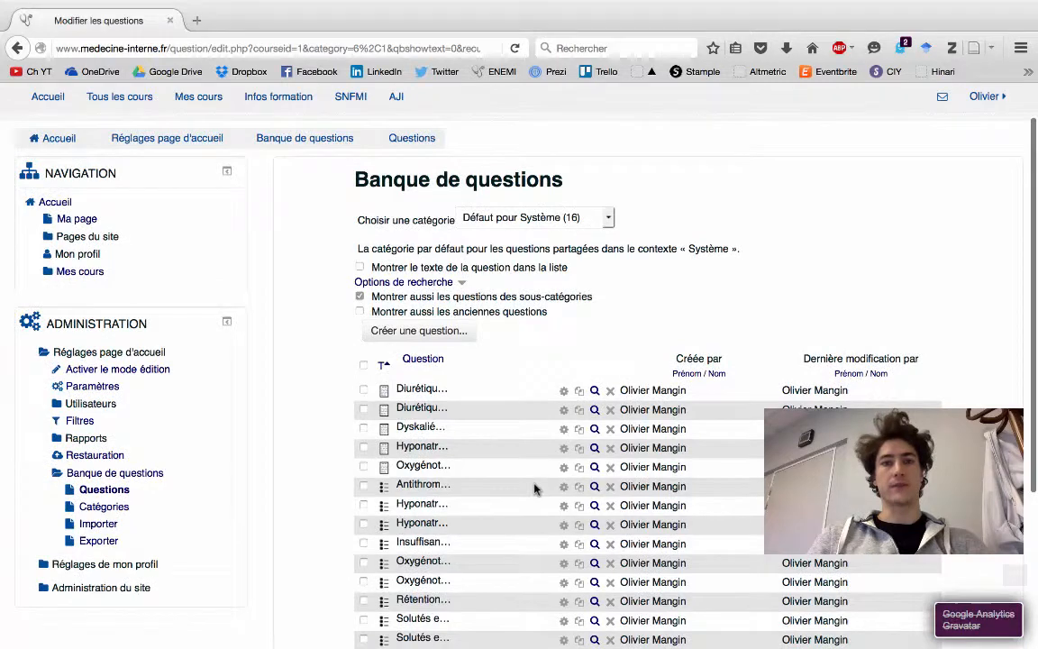
Start creating a new question of the type "Choix multiple" in this category
{"action": "left_click", "coordinate": [449, 335]}
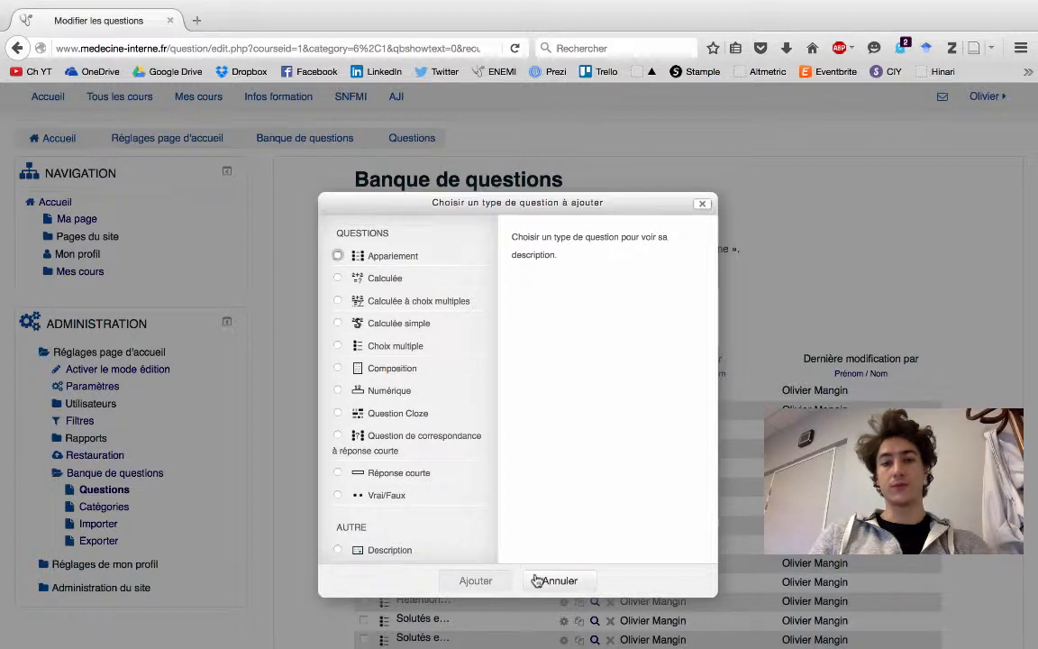
{"action": "left_click", "coordinate": [394, 350]}
{"action": "left_click", "coordinate": [482, 583]}
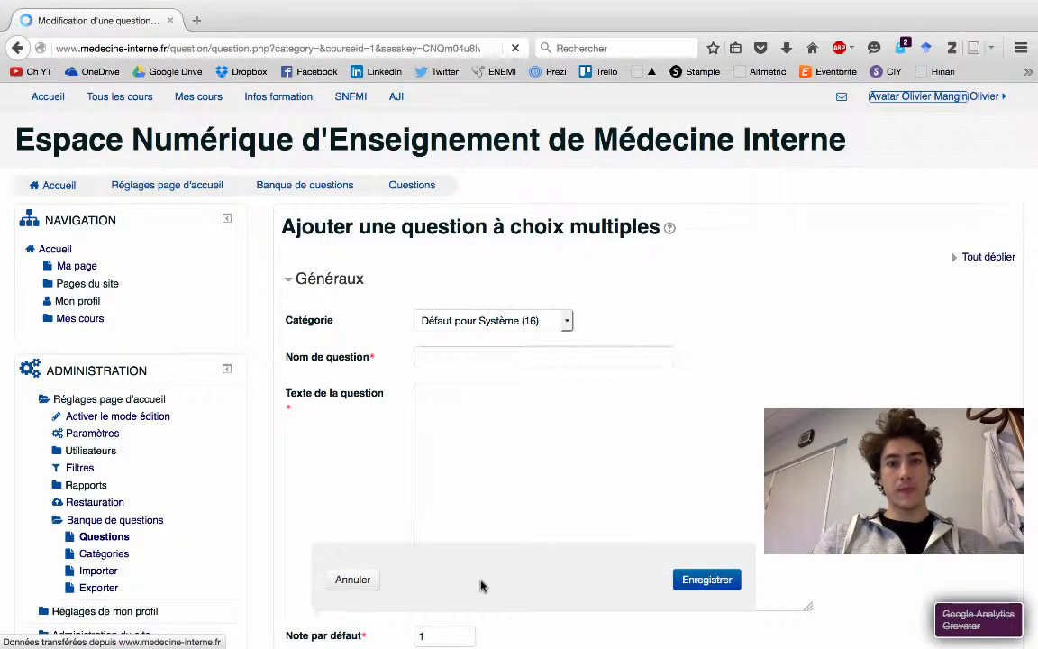
Name the question "Question" and enter "Texte de la question" as its question text
{"action": "left_click", "coordinate": [461, 360]}
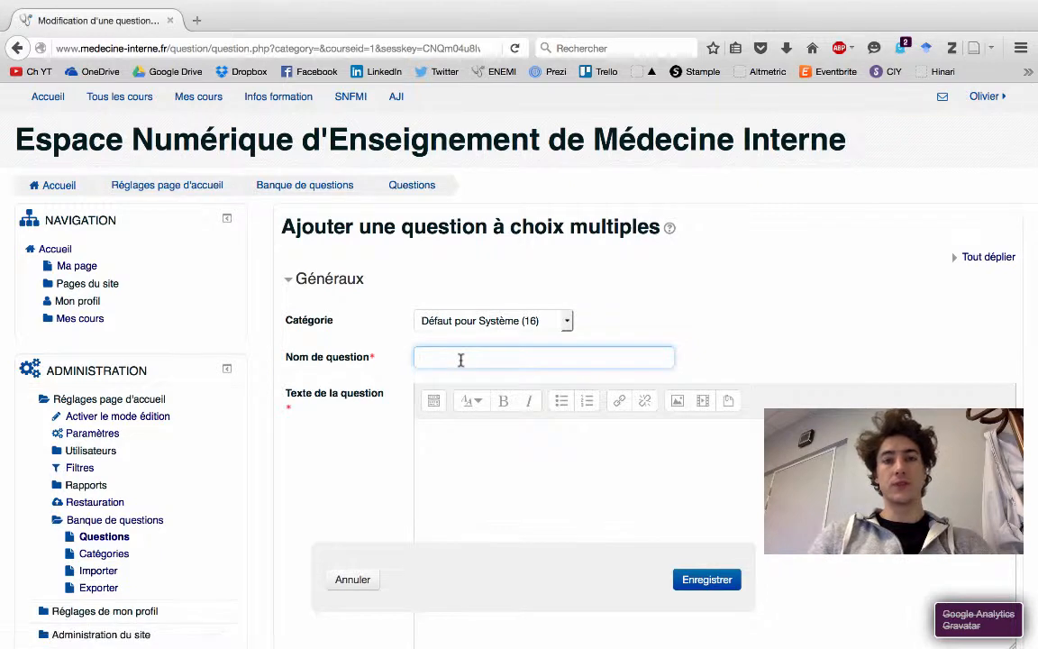
{"action": "type", "text": "Question"}
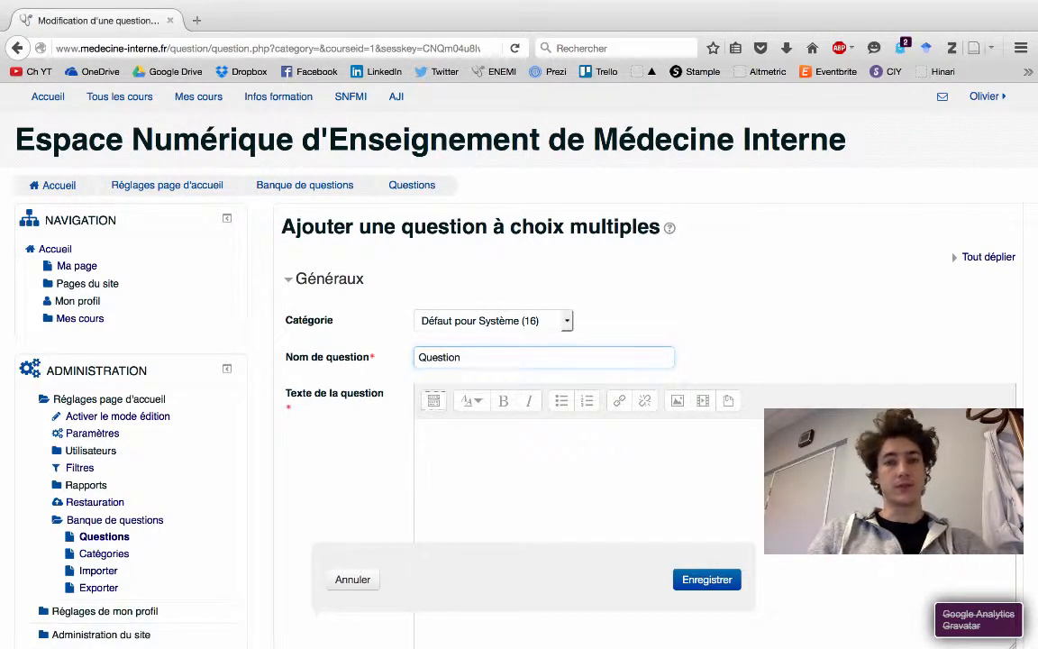
{"action": "left_click", "coordinate": [477, 454]}
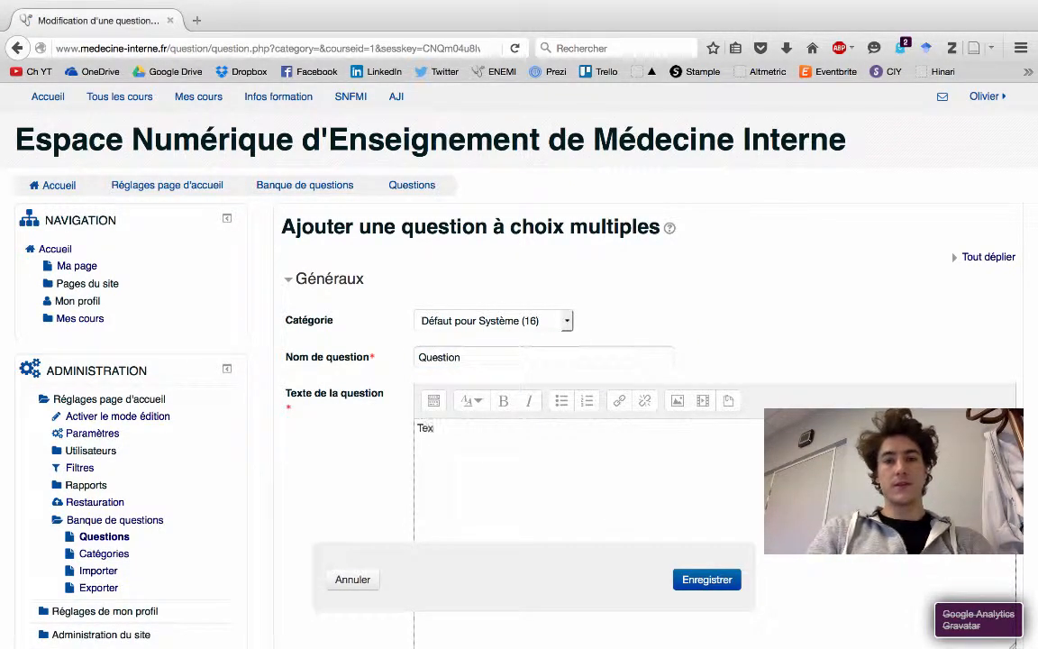
{"action": "type", "text": "Texte de la qu"}
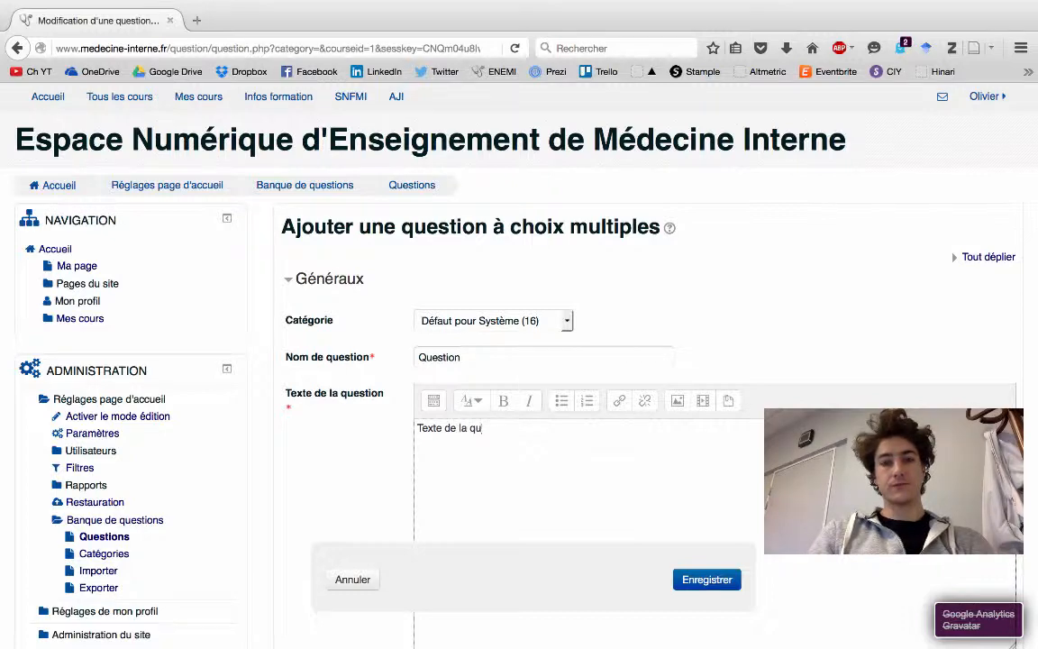
{"action": "type", "text": "estion"}
Examine the default mark, general feedback and choices for allowing one or several answers in the question form
{"action": "scroll", "coordinate": [631, 461], "scroll_direction": "down", "scroll_amount": 5}
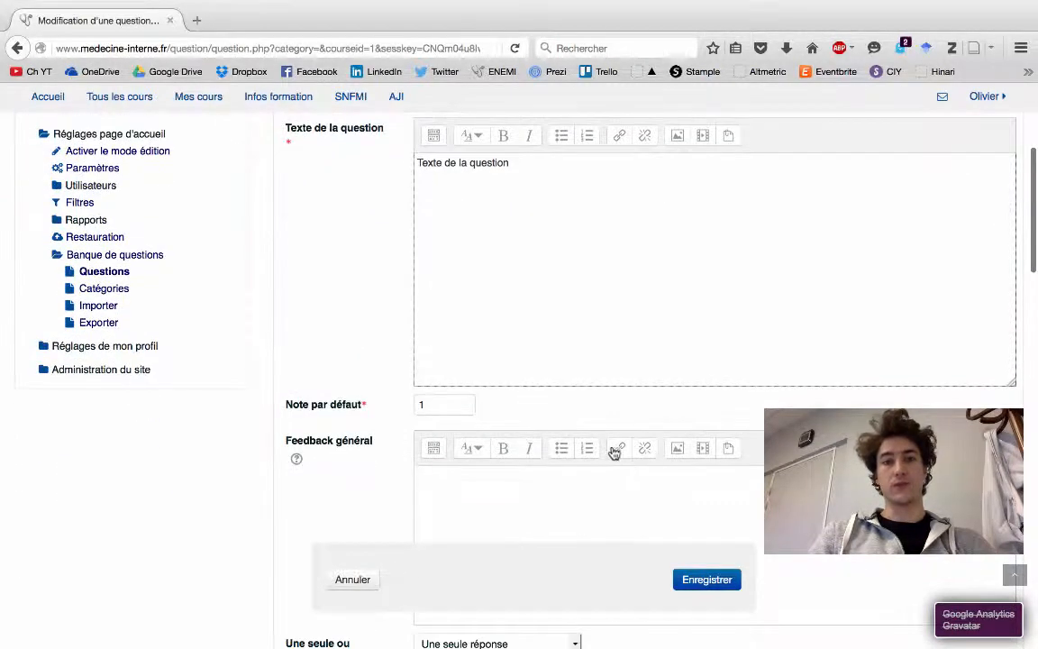
{"action": "scroll", "coordinate": [519, 432], "scroll_direction": "down", "scroll_amount": 2}
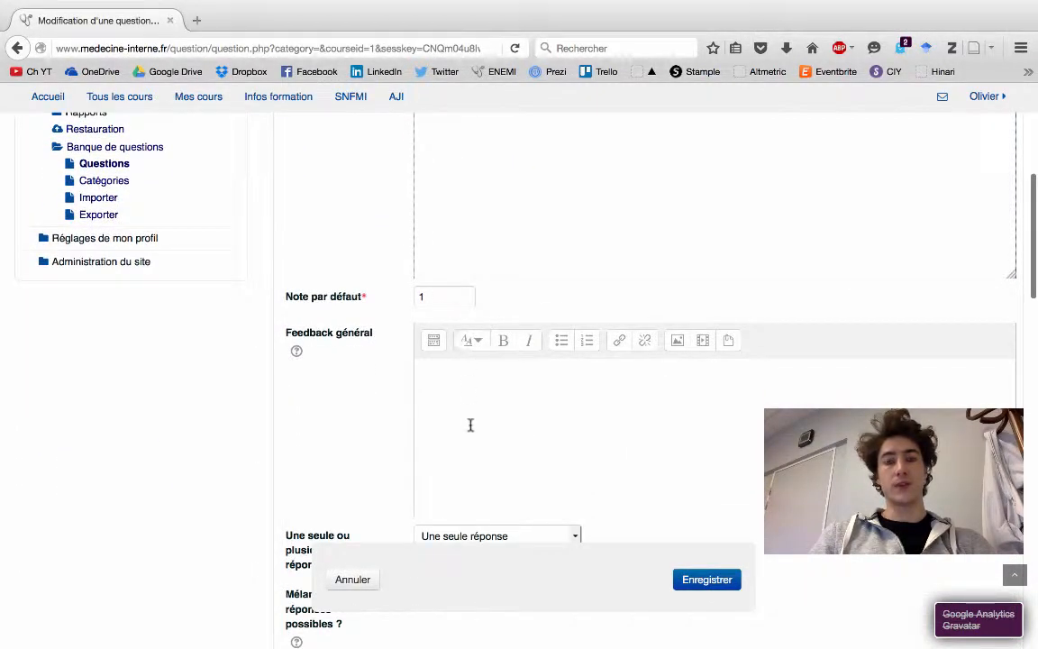
{"action": "scroll", "coordinate": [471, 425], "scroll_direction": "down", "scroll_amount": 2}
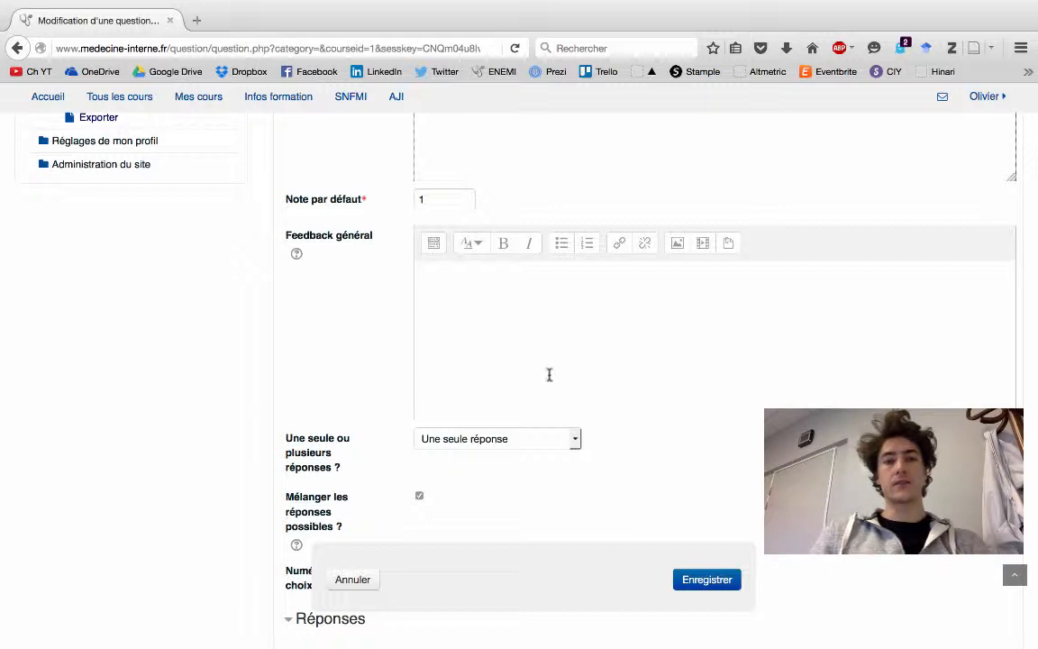
{"action": "scroll", "coordinate": [534, 303], "scroll_direction": "down", "scroll_amount": 4}
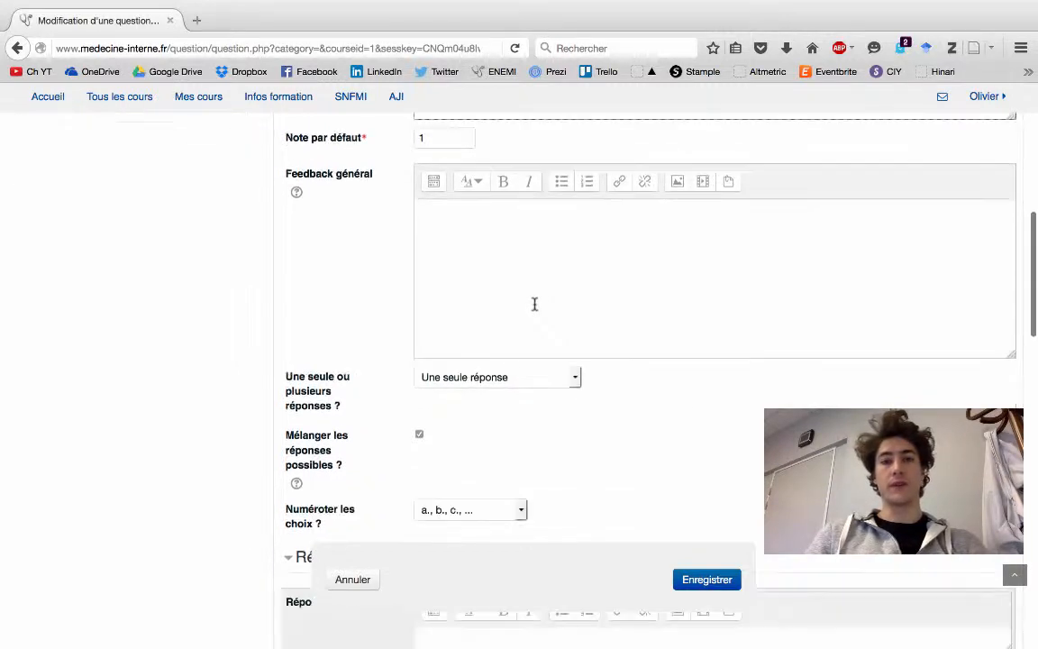
{"action": "scroll", "coordinate": [534, 304], "scroll_direction": "up", "scroll_amount": 4}
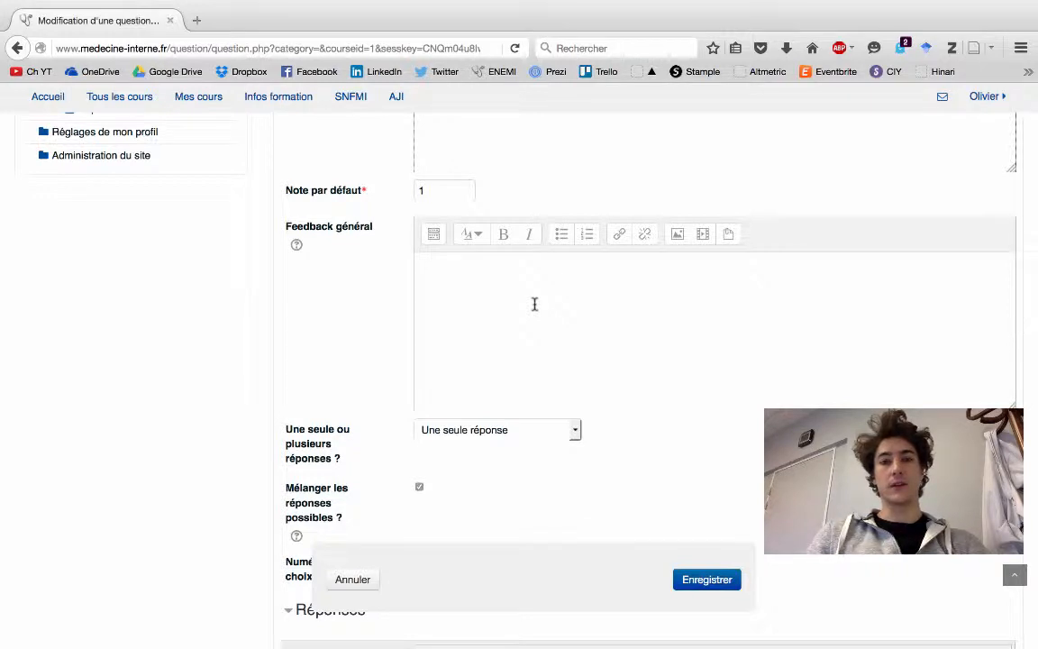
{"action": "scroll", "coordinate": [535, 304], "scroll_direction": "down", "scroll_amount": 5}
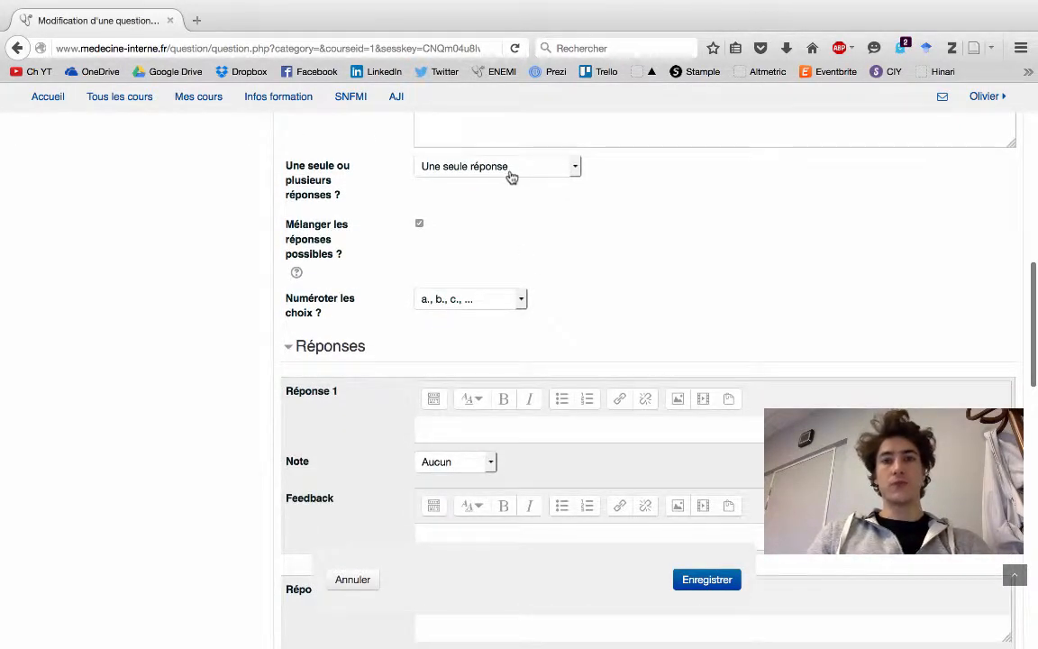
{"action": "left_click", "coordinate": [487, 167]}
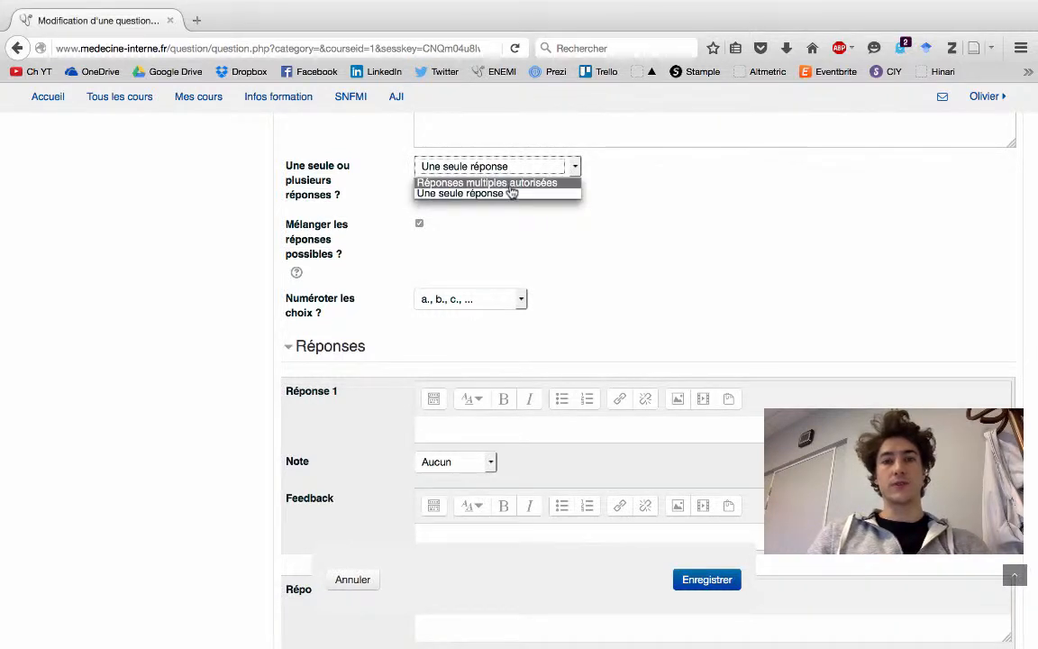
{"action": "left_click", "coordinate": [561, 255]}
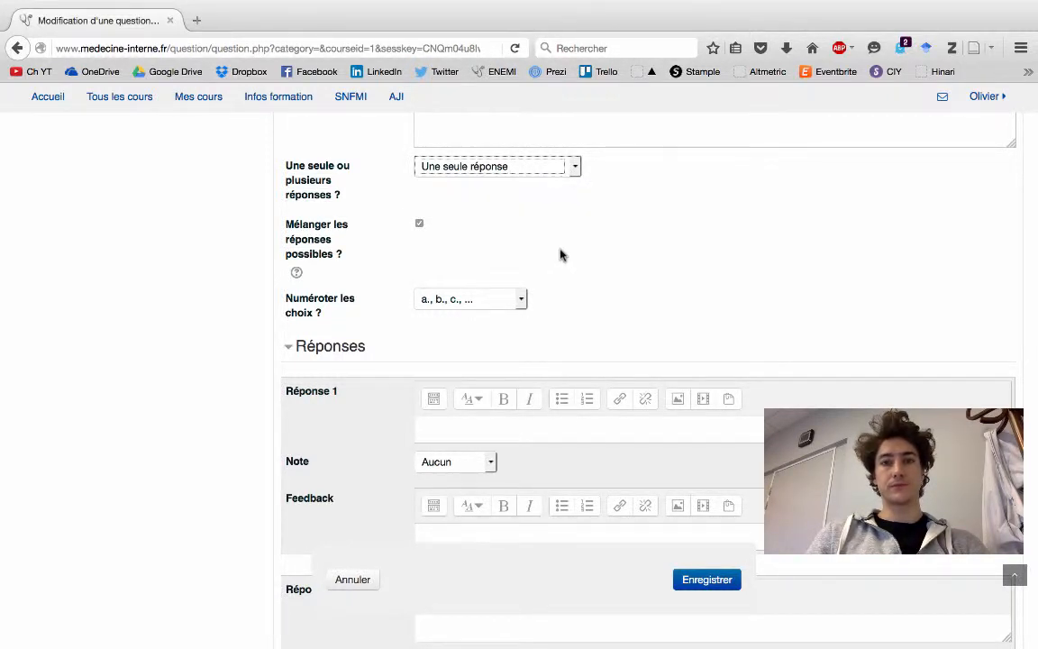
Fill in the first answer with the text "Réponse 1" and the feedback "Feedback 1"
{"action": "scroll", "coordinate": [561, 255], "scroll_direction": "down", "scroll_amount": 5}
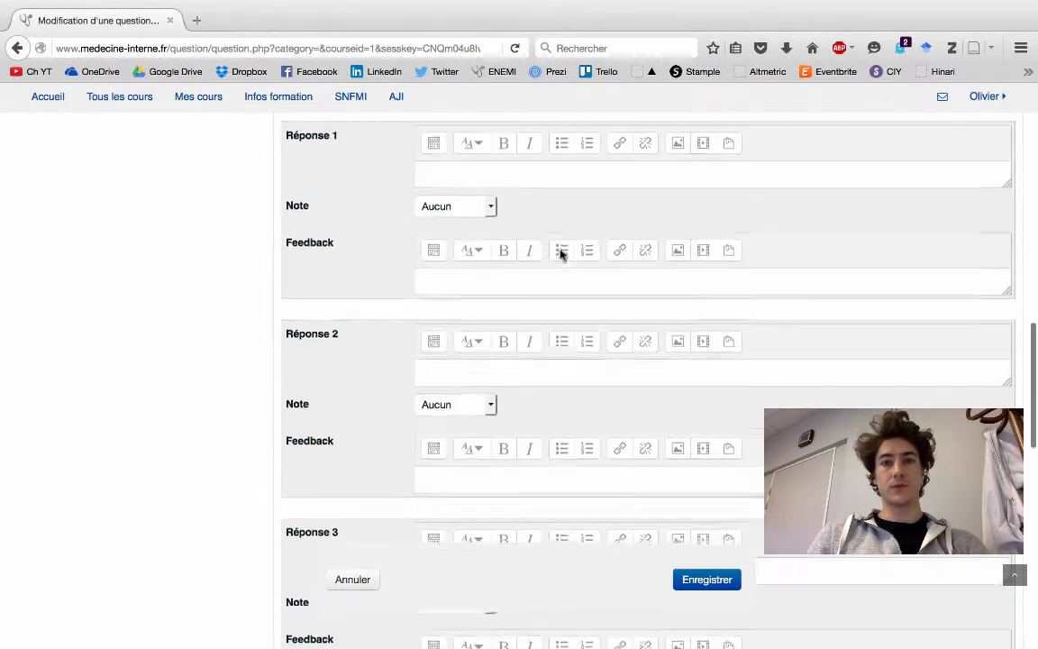
{"action": "left_click", "coordinate": [526, 172]}
{"action": "type", "text": "Réponse"}
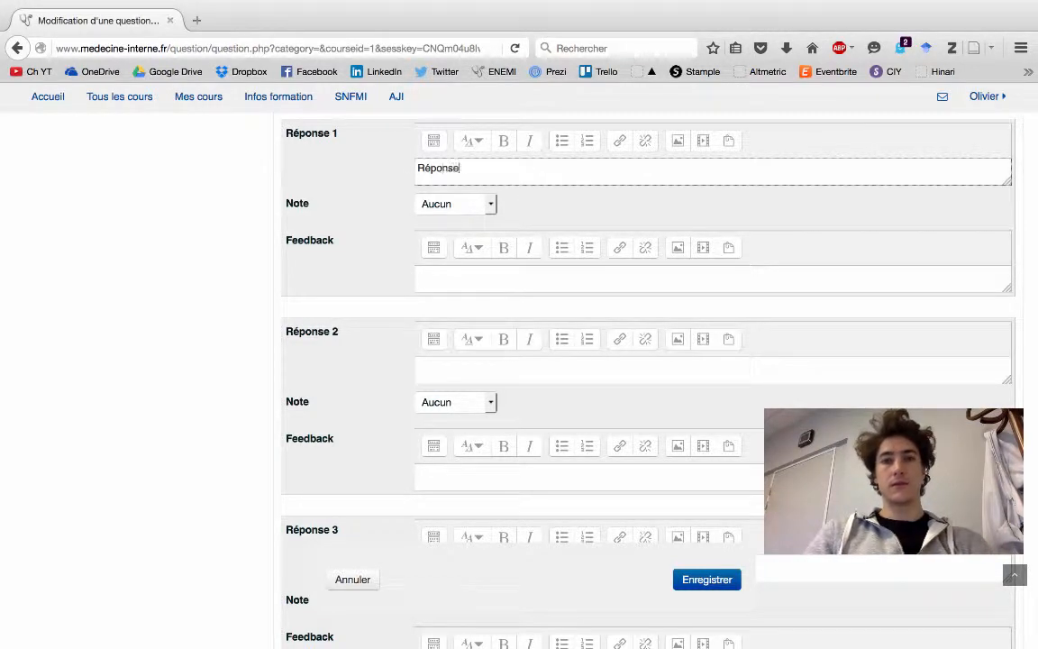
{"action": "key", "text": "Tab"}
{"action": "key", "text": "Tab"}
{"action": "key", "text": "Tab"}
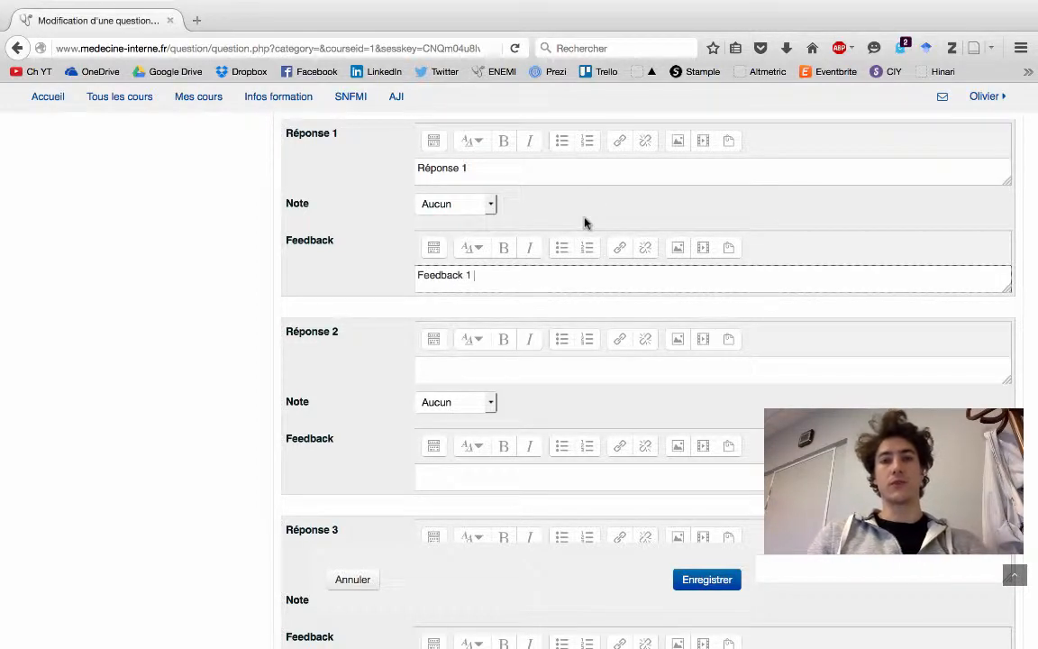
Fill in the second answer with the text "Réponse 2" and the feedback "Feedback 2"
{"action": "left_click", "coordinate": [489, 375]}
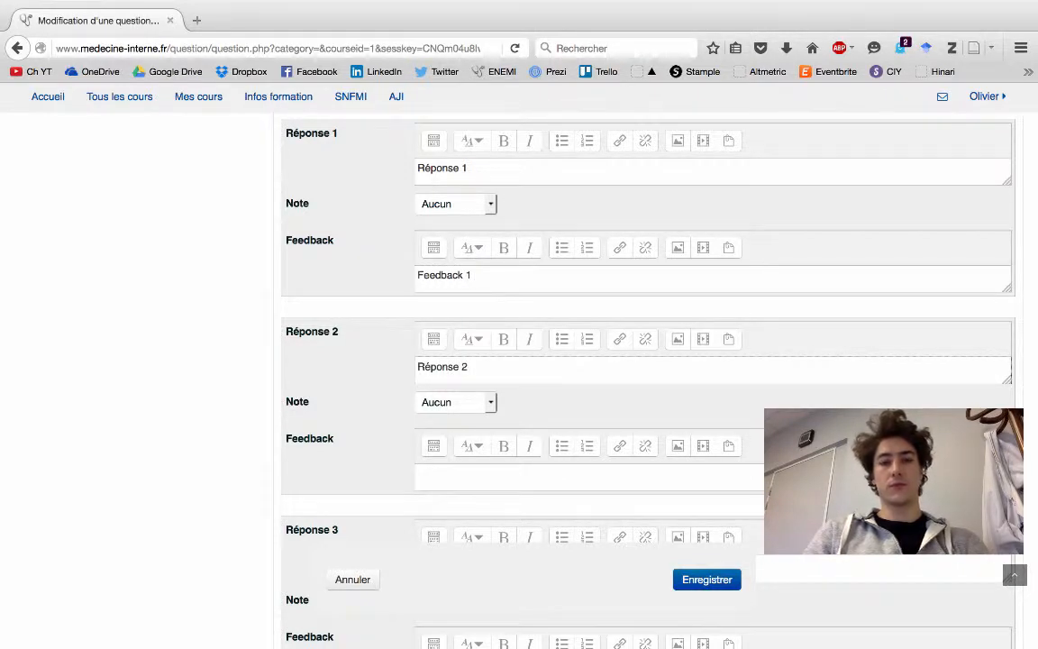
{"action": "key", "text": "Tab"}
{"action": "key", "text": "Tab"}
{"action": "key", "text": "Tab"}
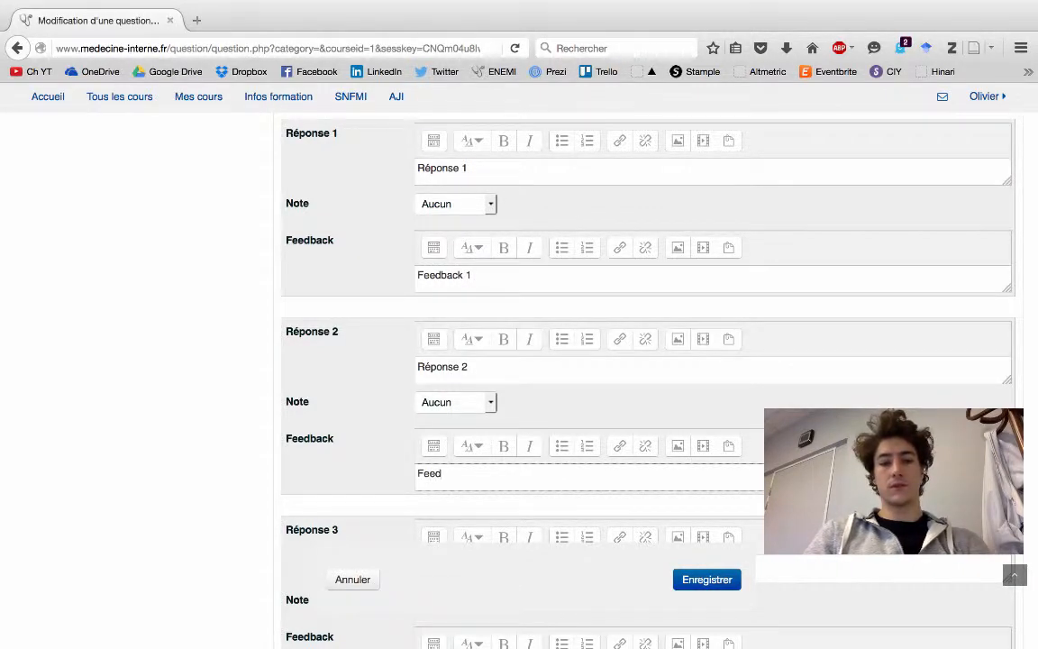
{"action": "type", "text": "Feedback 2"}
Fill in the third answer with the text "Réponse 3" and the feedback "Feedback 3"
{"action": "key", "text": "Tab"}
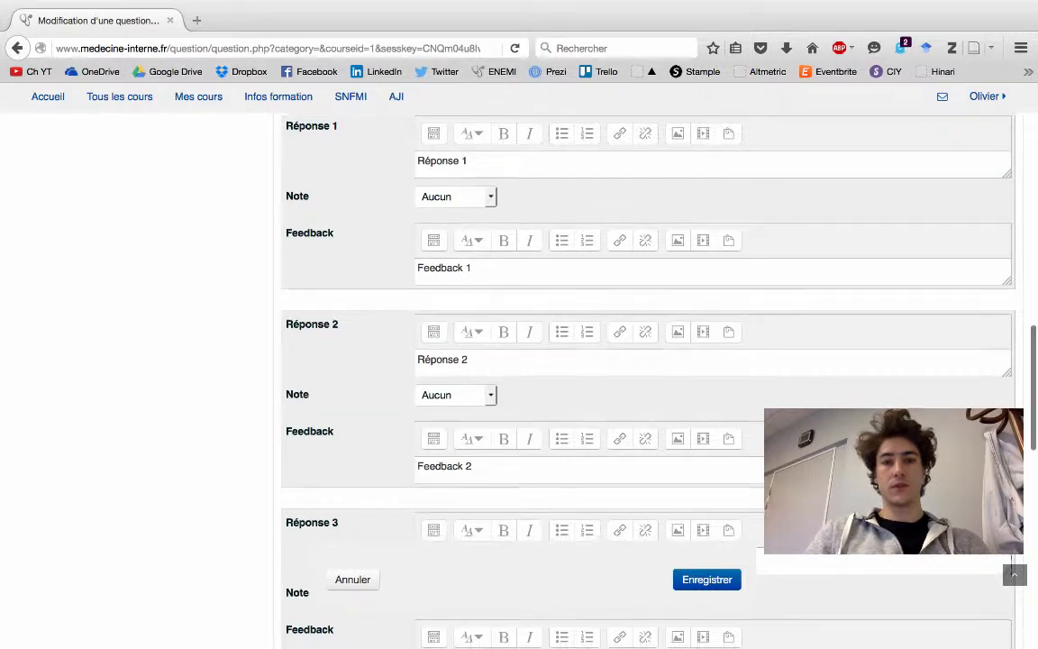
{"action": "type", "text": "Réopnse"}
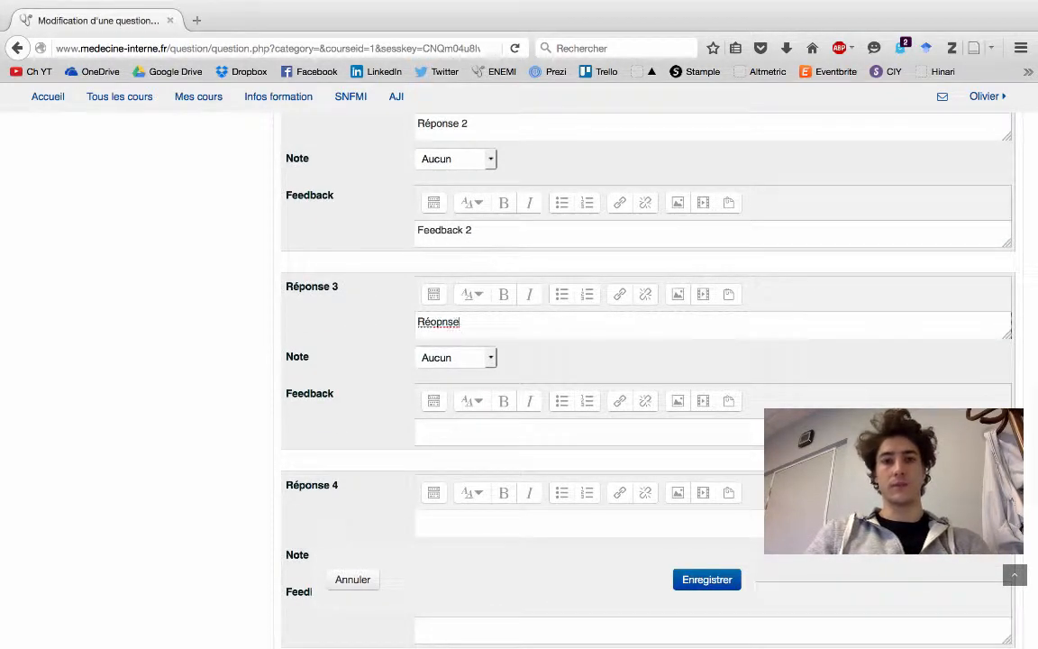
{"action": "type", "text": " 3"}
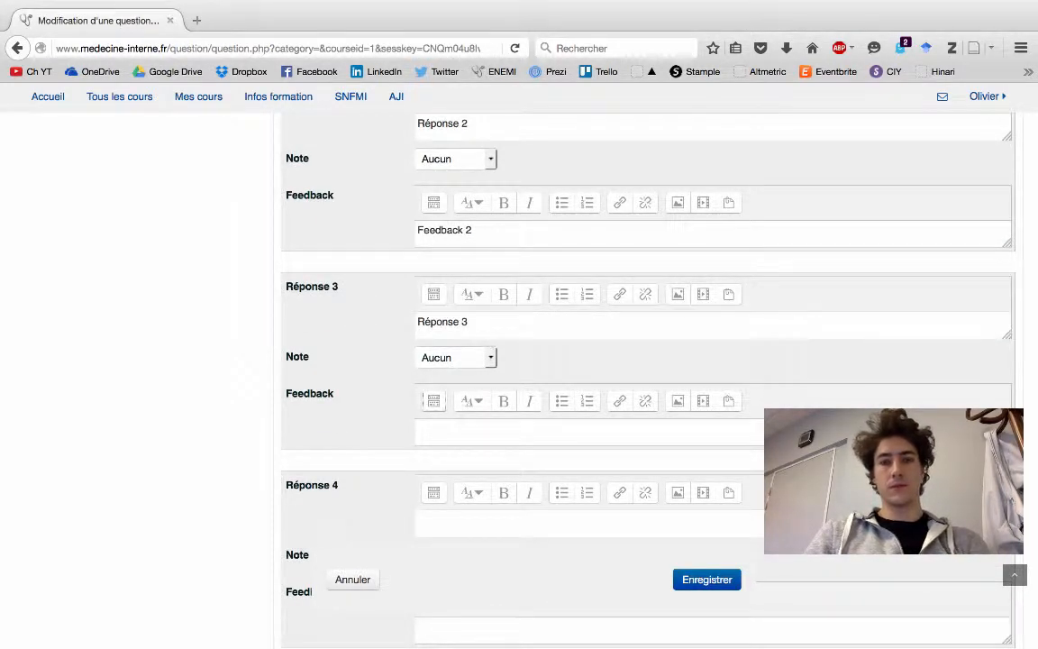
{"action": "key", "text": "Tab"}
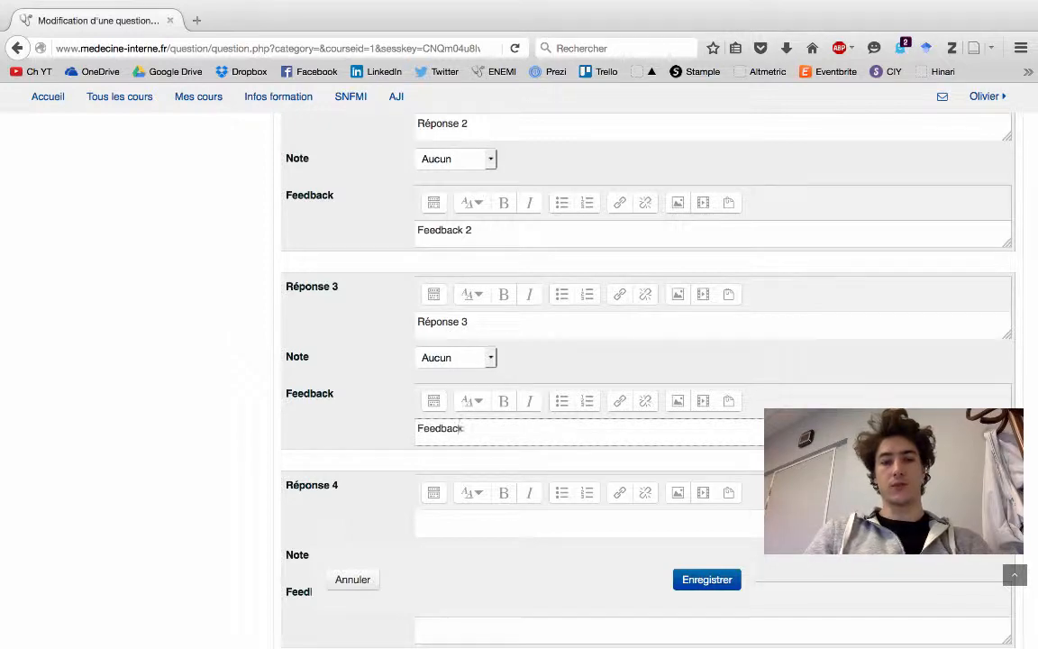
Set the grade of the first answer to 100%
{"action": "scroll", "coordinate": [538, 343], "scroll_direction": "up", "scroll_amount": 5}
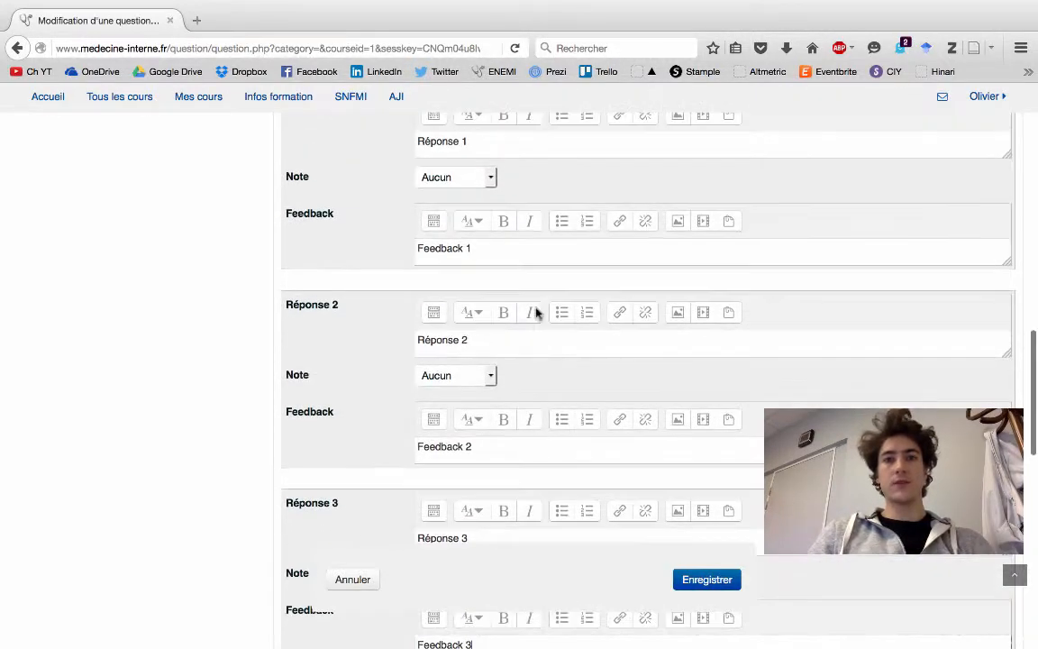
{"action": "scroll", "coordinate": [518, 180], "scroll_direction": "up", "scroll_amount": 1}
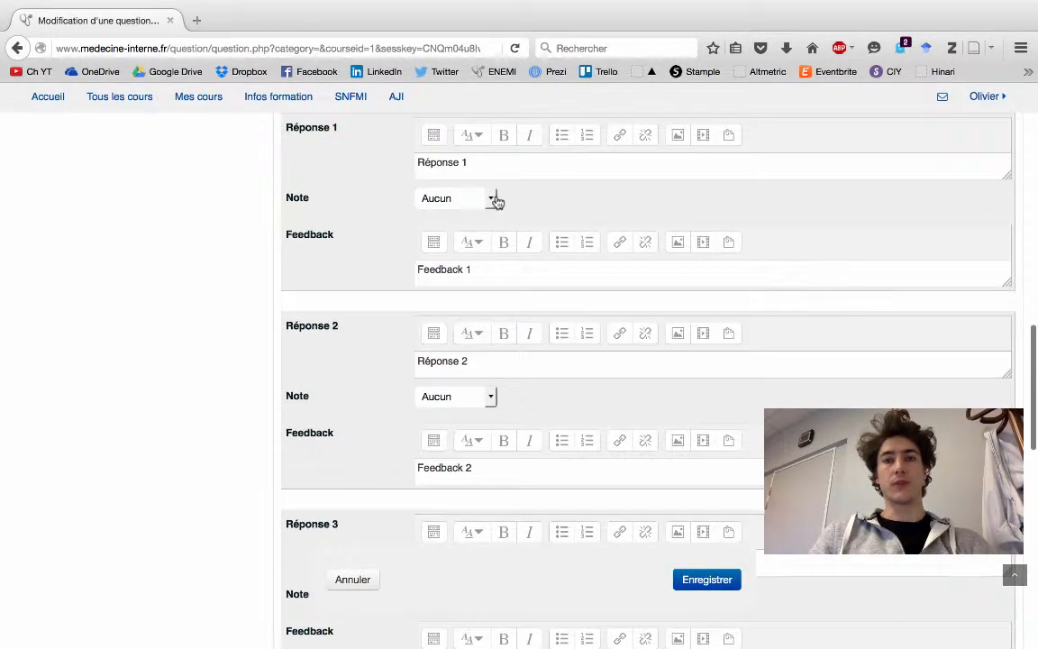
{"action": "left_click", "coordinate": [492, 198]}
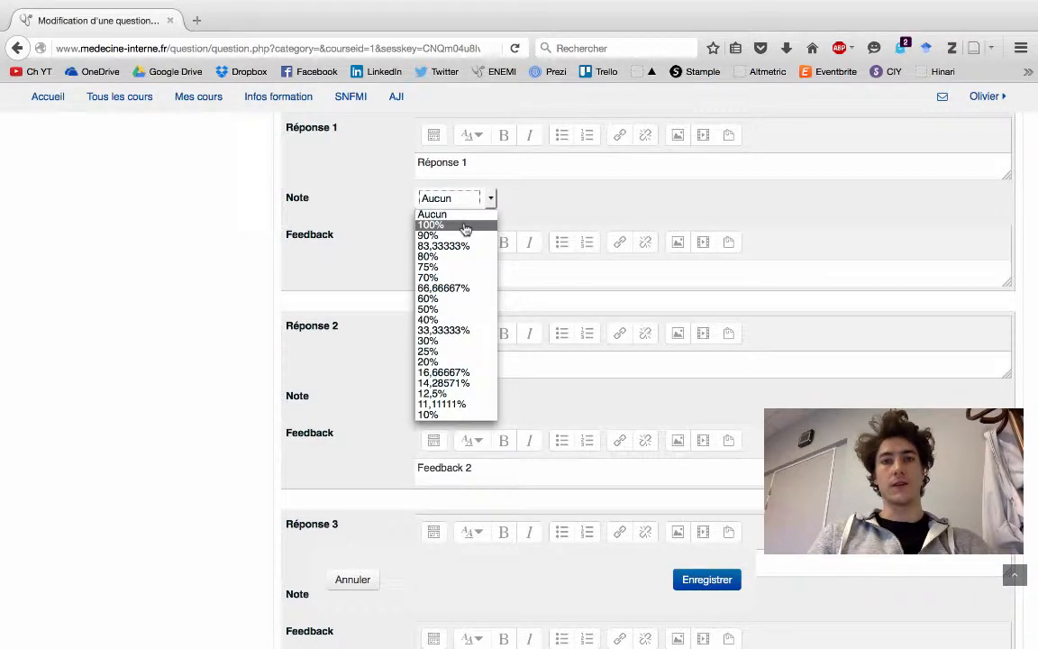
{"action": "left_click", "coordinate": [465, 226]}
{"action": "scroll", "coordinate": [544, 199], "scroll_direction": "up", "scroll_amount": 1}
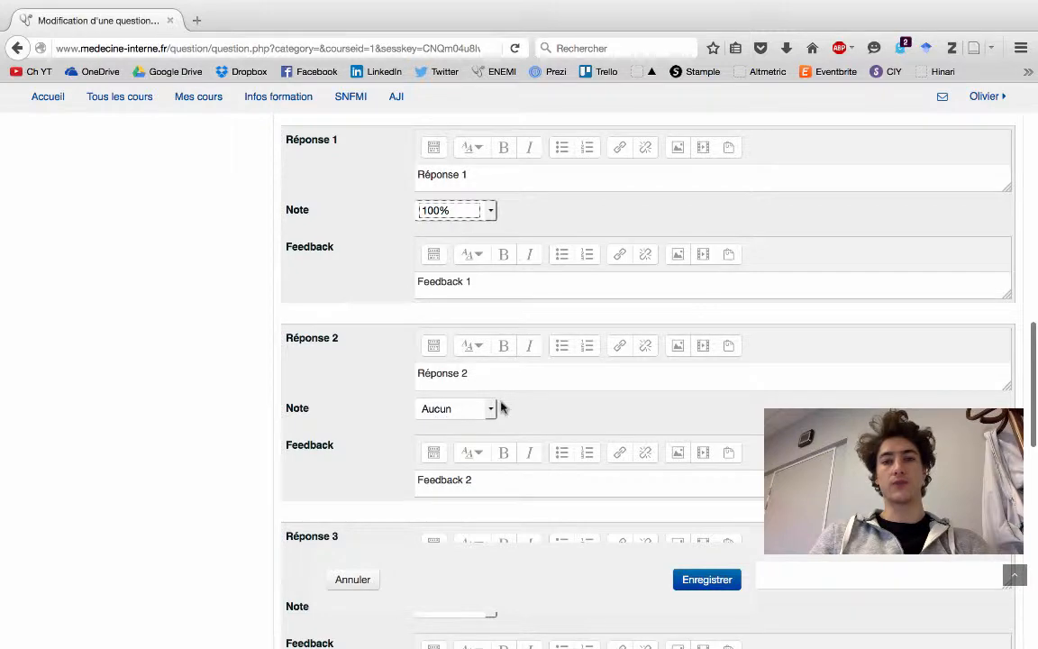
{"action": "scroll", "coordinate": [502, 408], "scroll_direction": "down", "scroll_amount": 3}
{"action": "scroll", "coordinate": [575, 299], "scroll_direction": "up", "scroll_amount": 3}
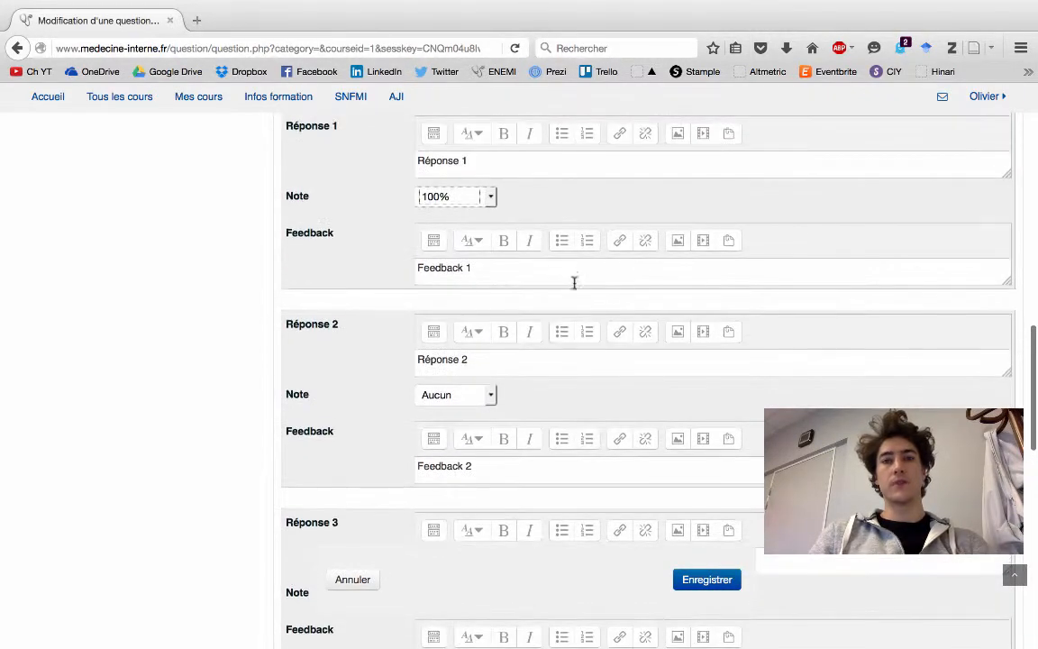
{"action": "scroll", "coordinate": [556, 214], "scroll_direction": "up", "scroll_amount": 3}
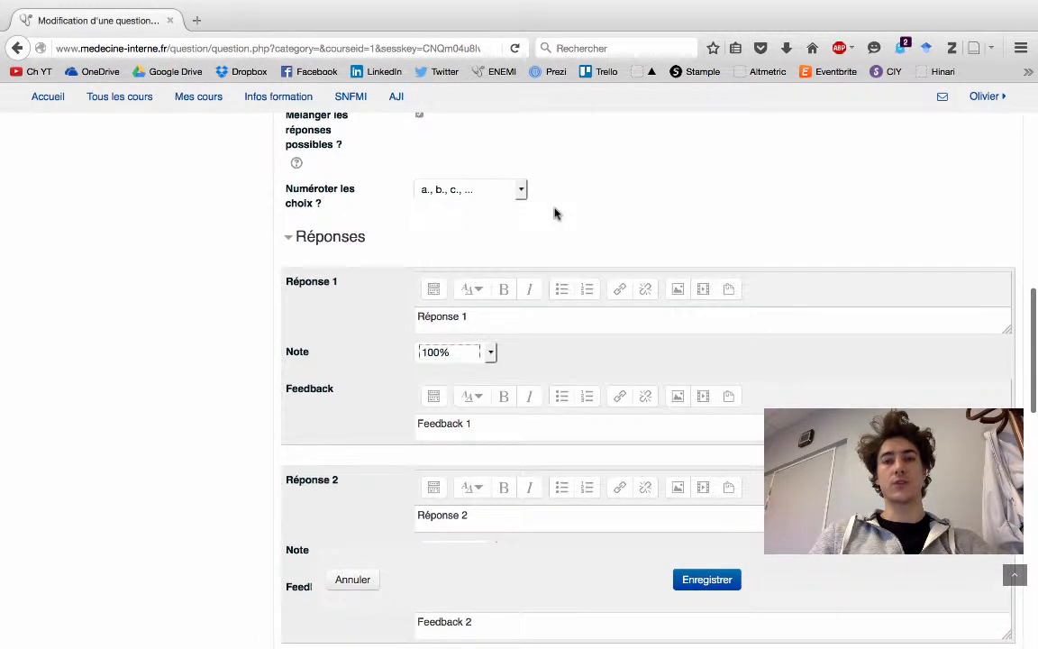
Set the grade of the first answer to 66,66667% and the grade of the second answer to 33,33333%
{"action": "left_click", "coordinate": [493, 355]}
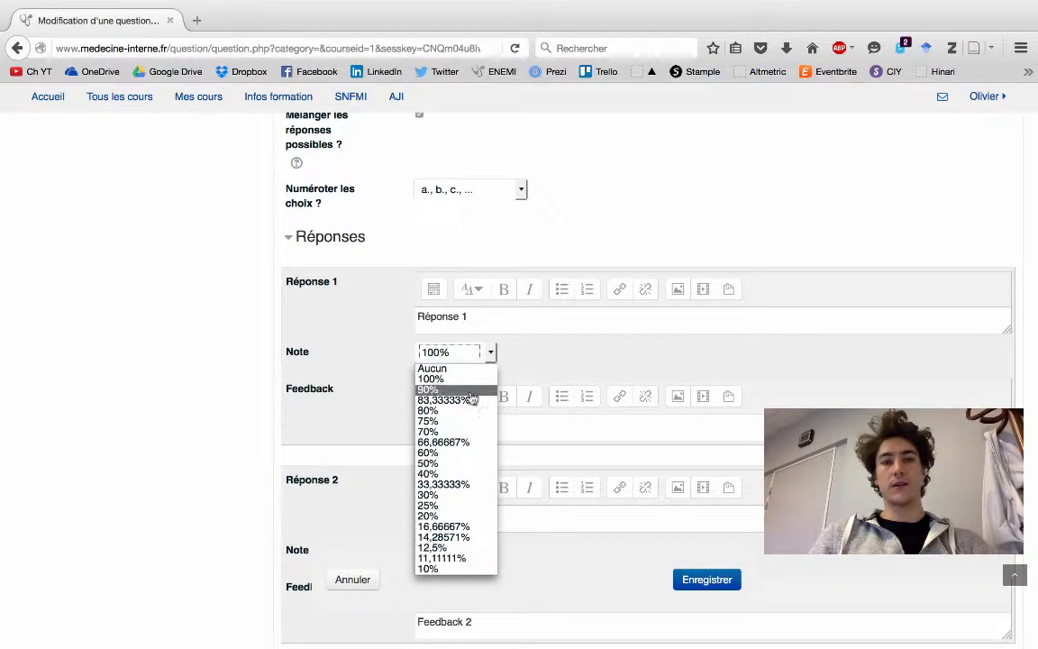
{"action": "left_click", "coordinate": [456, 441]}
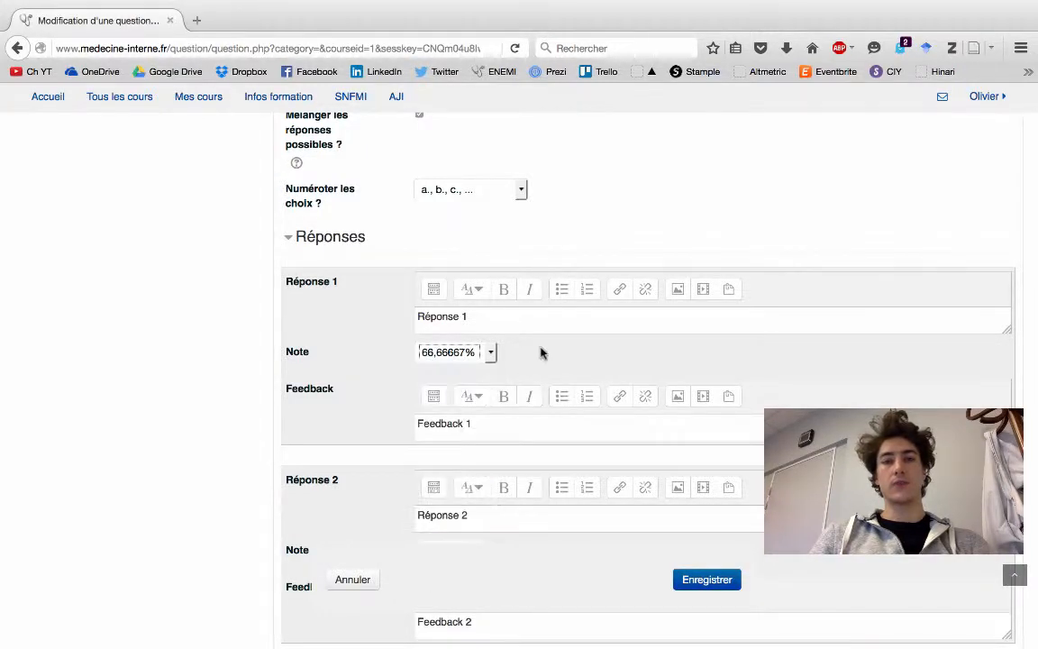
{"action": "scroll", "coordinate": [541, 352], "scroll_direction": "down", "scroll_amount": 7}
{"action": "left_click", "coordinate": [492, 201]}
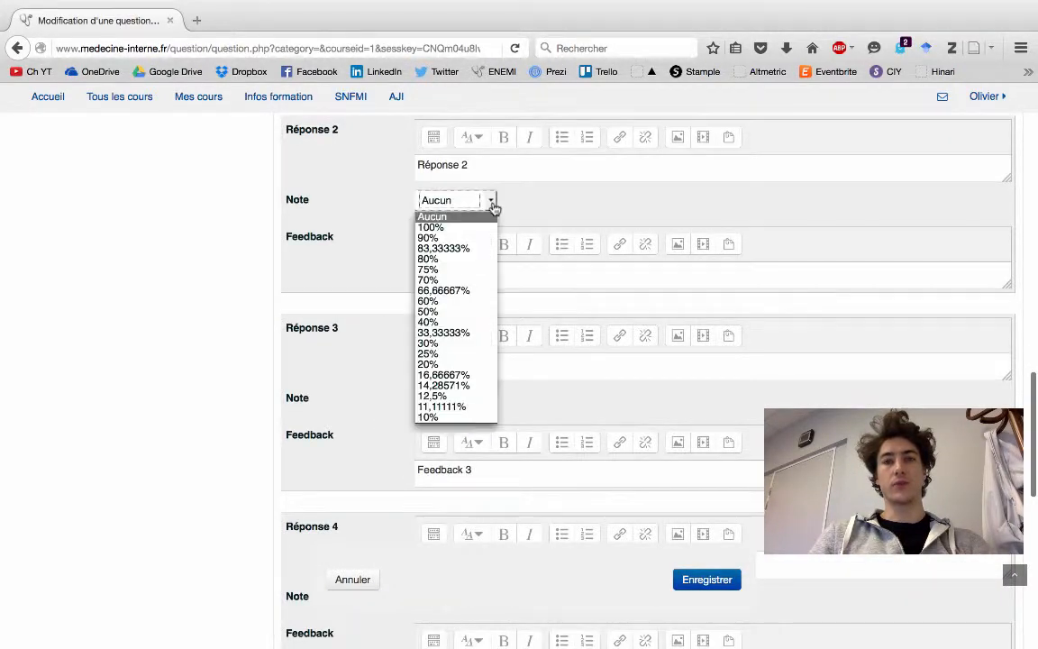
{"action": "left_click", "coordinate": [453, 335]}
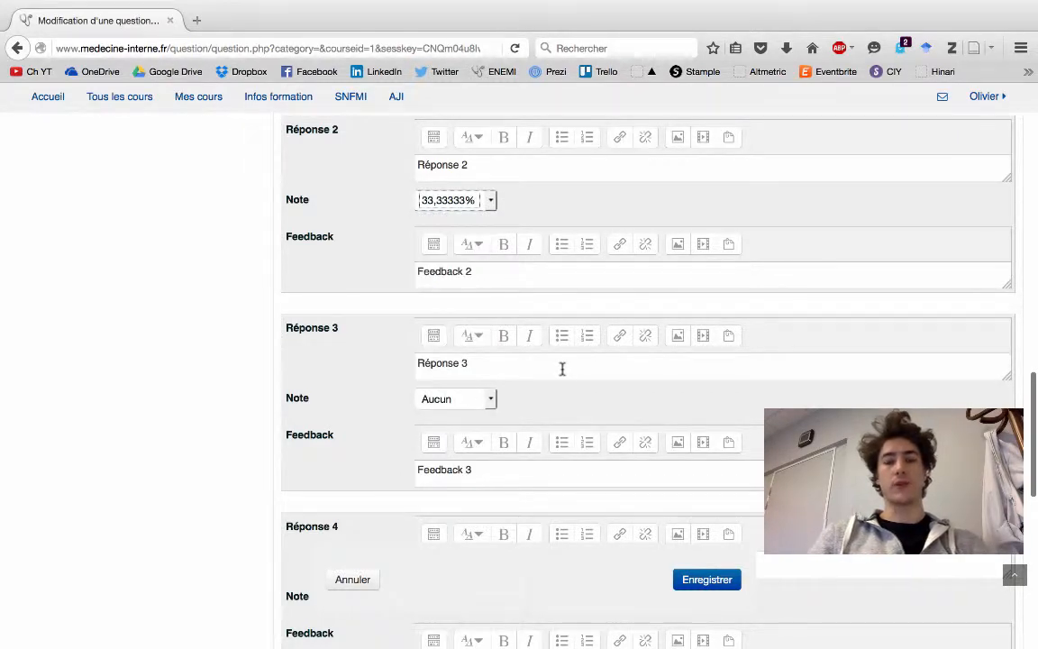
Set the first answer's grade to 100% and the second answer's grade to Aucun, and save the question
{"action": "scroll", "coordinate": [553, 303], "scroll_direction": "up", "scroll_amount": 4}
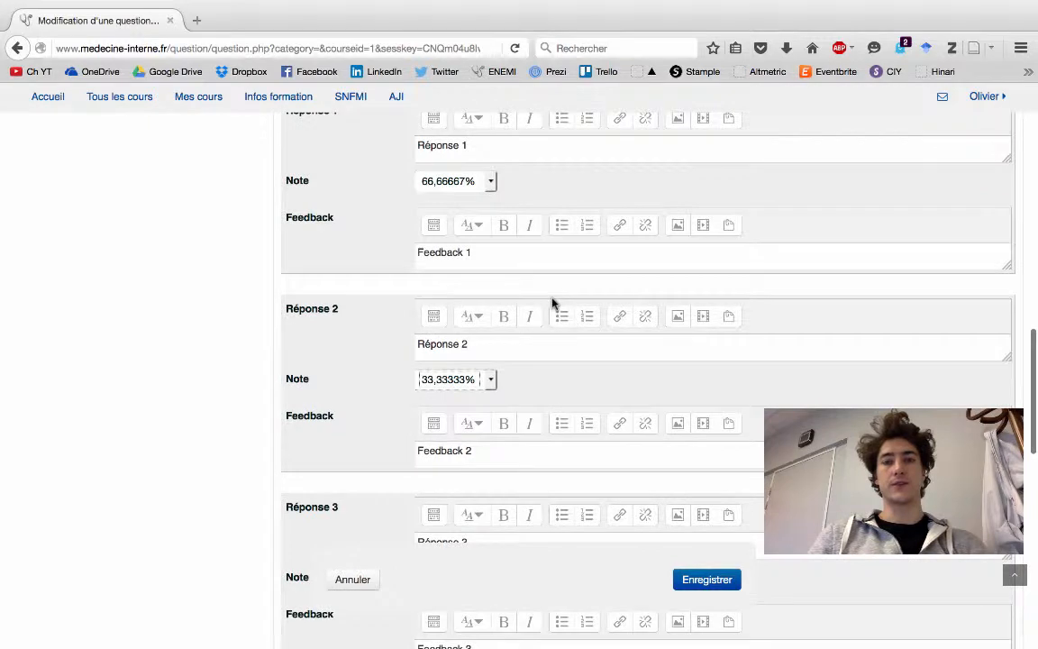
{"action": "left_click", "coordinate": [493, 187]}
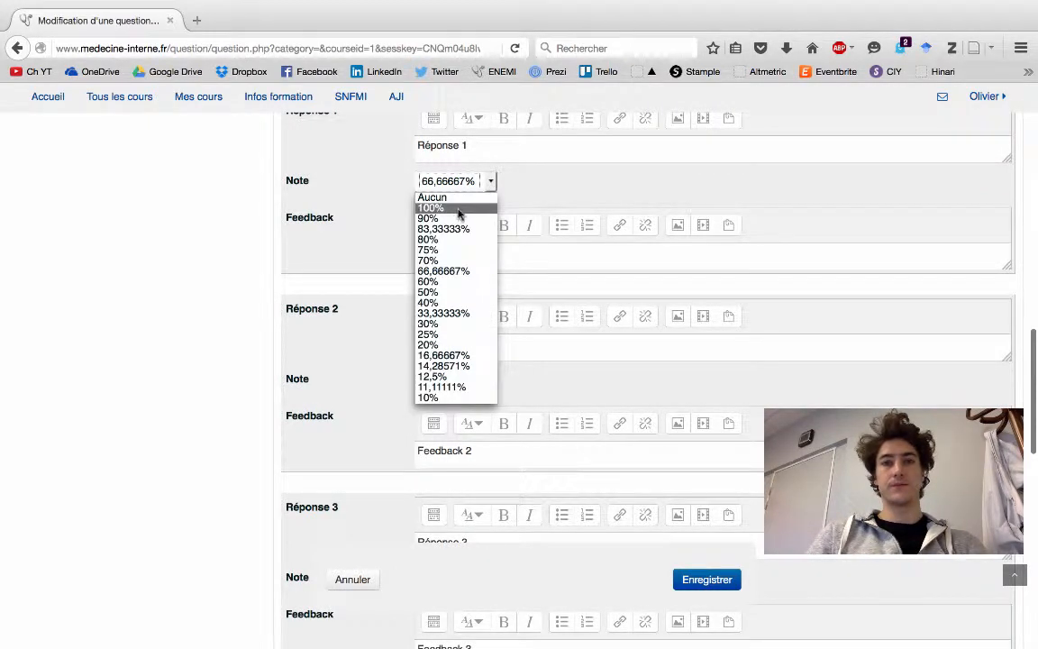
{"action": "left_click", "coordinate": [458, 209]}
{"action": "left_click", "coordinate": [491, 382]}
{"action": "left_click", "coordinate": [492, 396]}
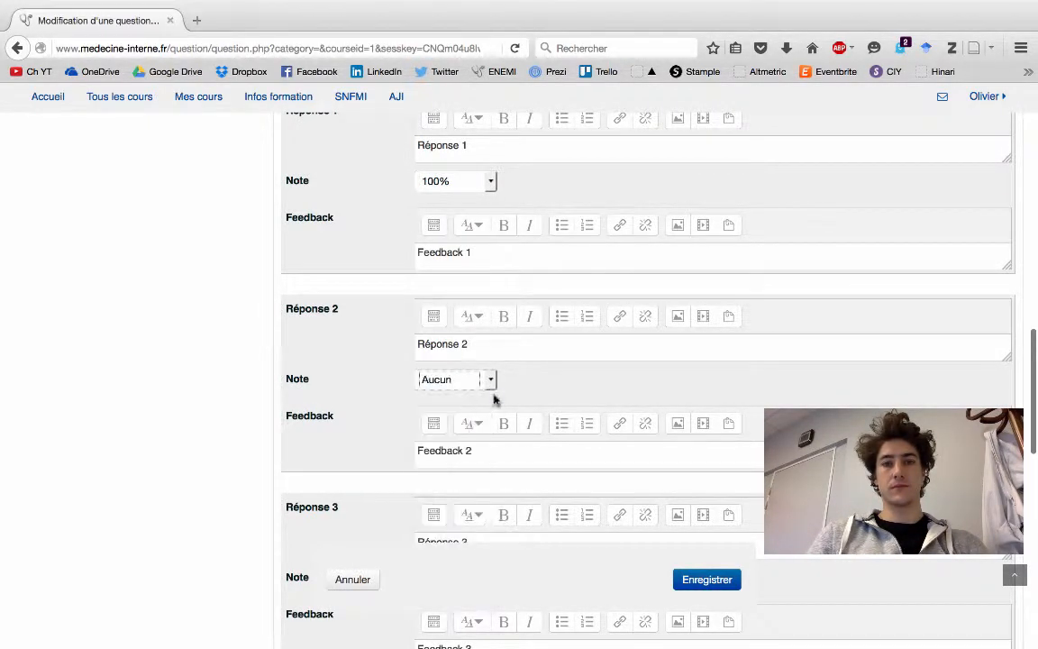
{"action": "left_click", "coordinate": [711, 583]}
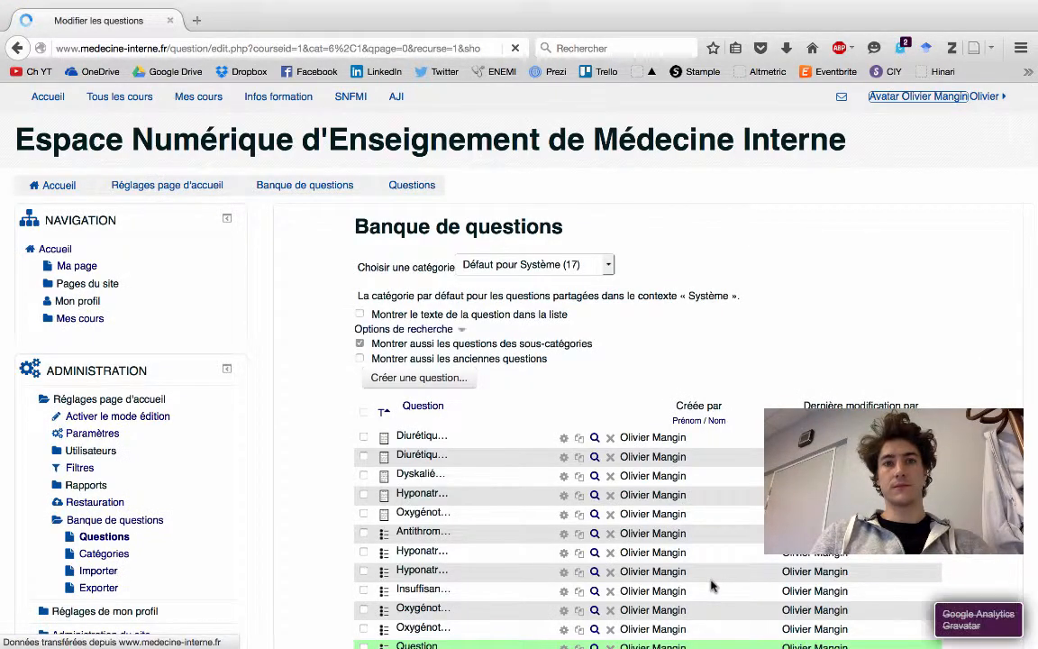
From the site home page, open the course Troubles du rythme et de la conduction cardiaques under II.1 Pathologies cardiovasculaires and enrol in it
{"action": "scroll", "coordinate": [711, 586], "scroll_direction": "down", "scroll_amount": 5}
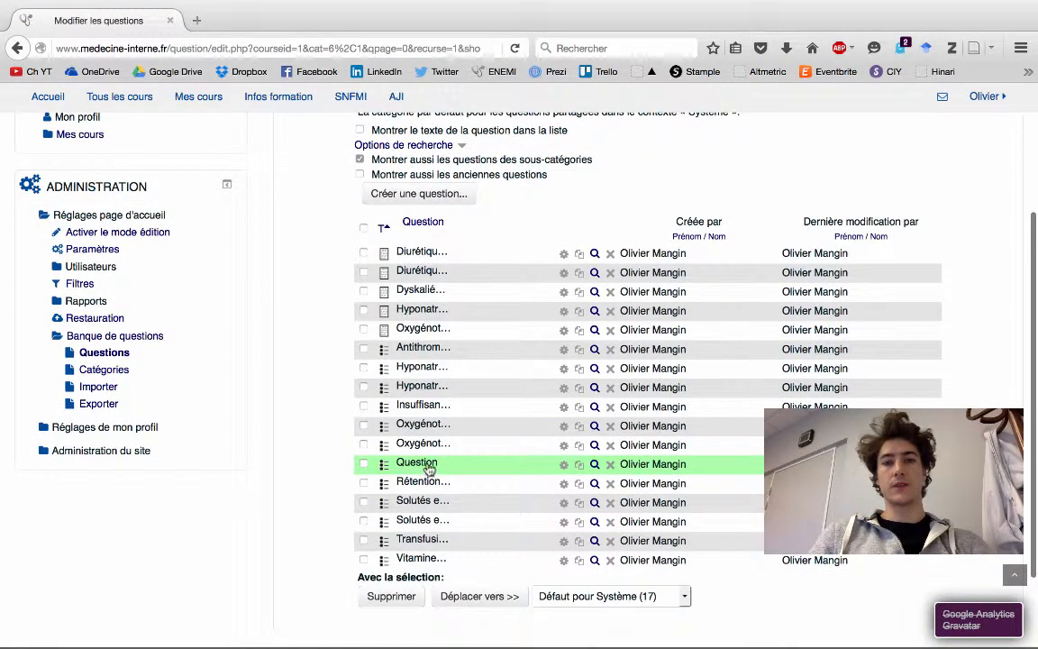
{"action": "scroll", "coordinate": [428, 468], "scroll_direction": "up", "scroll_amount": 5}
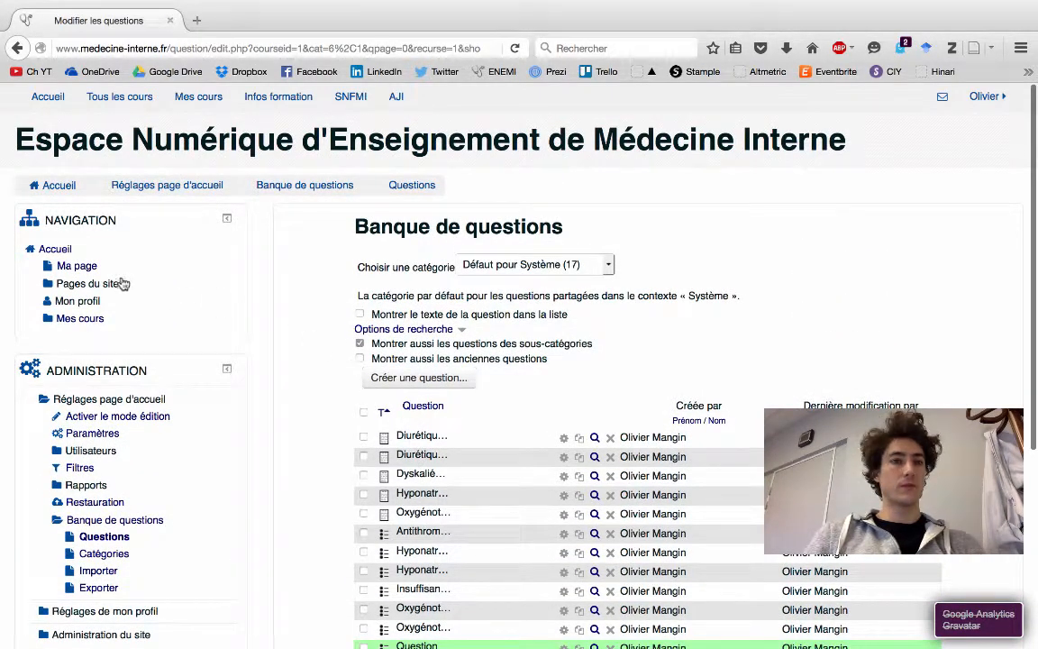
{"action": "left_click", "coordinate": [65, 188]}
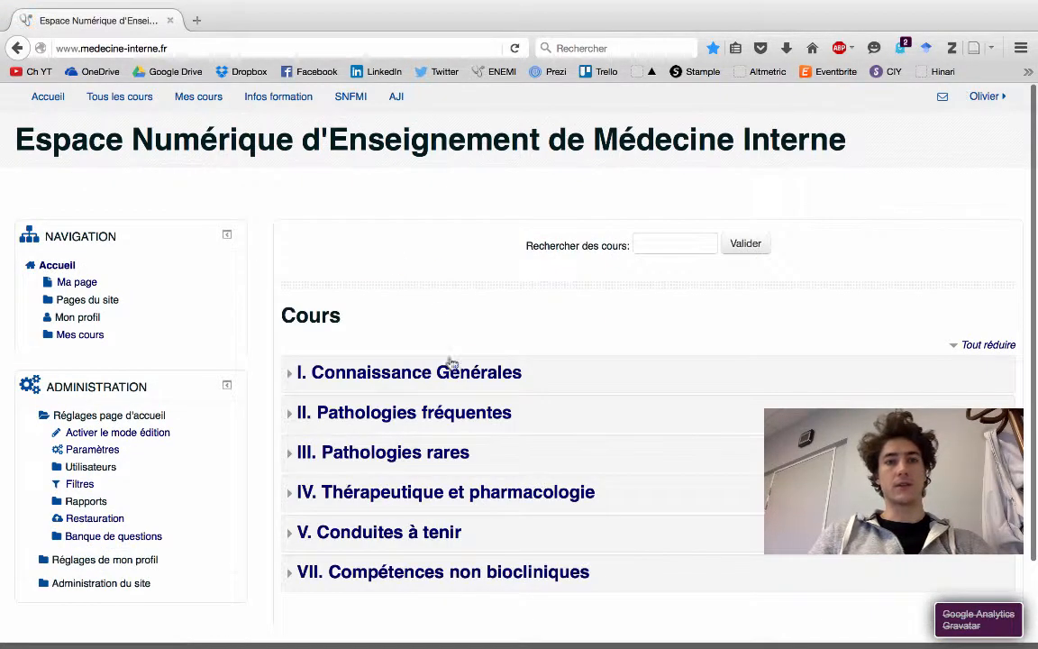
{"action": "left_click", "coordinate": [301, 412]}
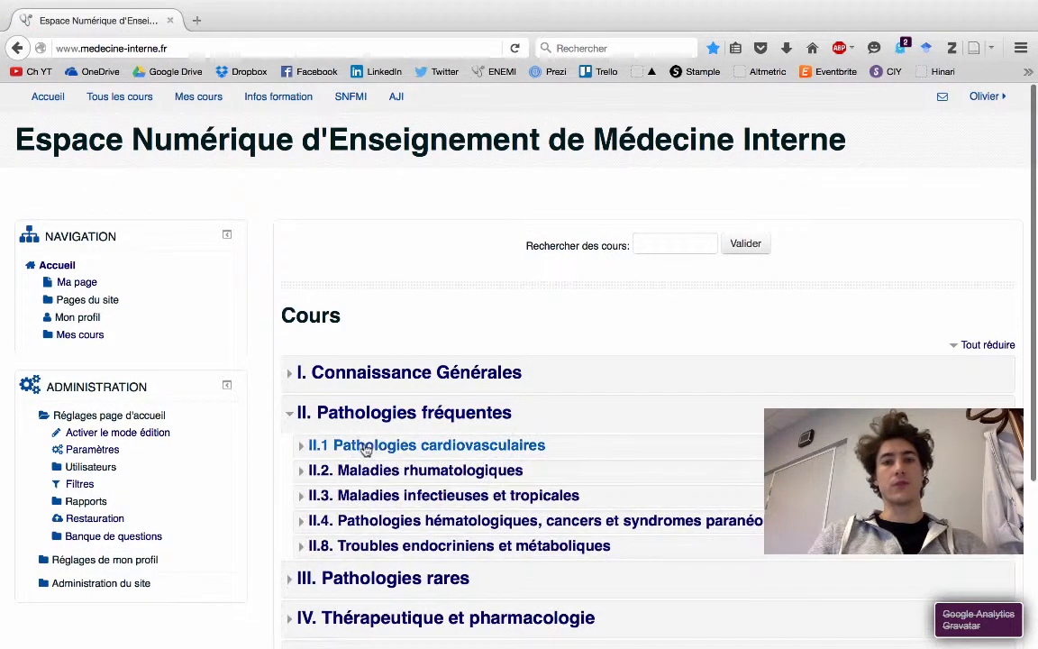
{"action": "left_click", "coordinate": [303, 444]}
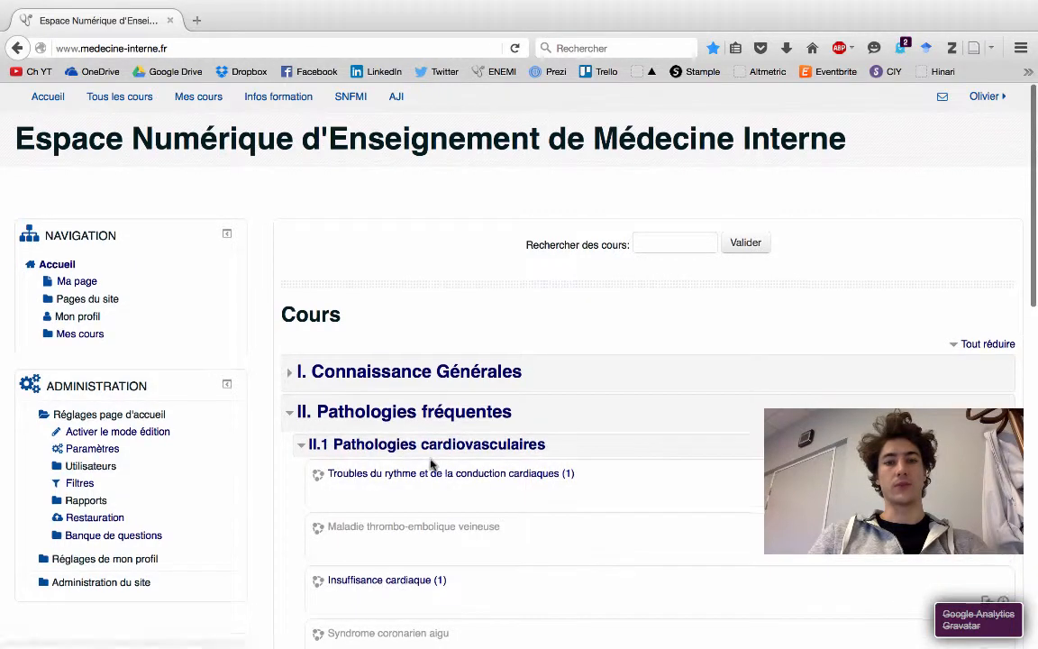
{"action": "scroll", "coordinate": [432, 465], "scroll_direction": "down", "scroll_amount": 3}
{"action": "left_click", "coordinate": [419, 362]}
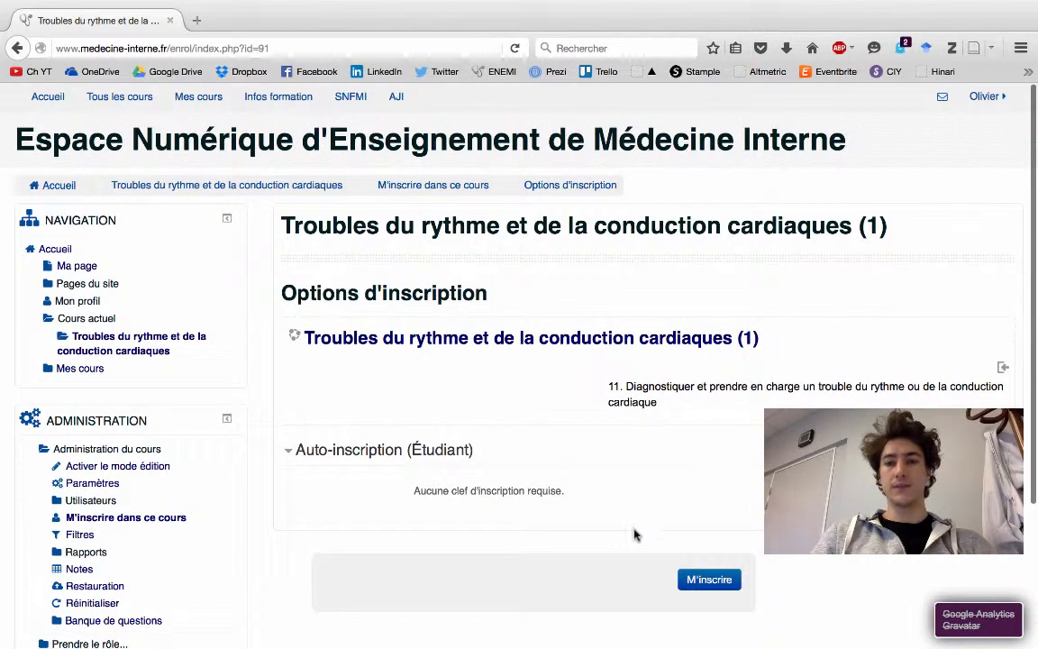
{"action": "left_click", "coordinate": [709, 581]}
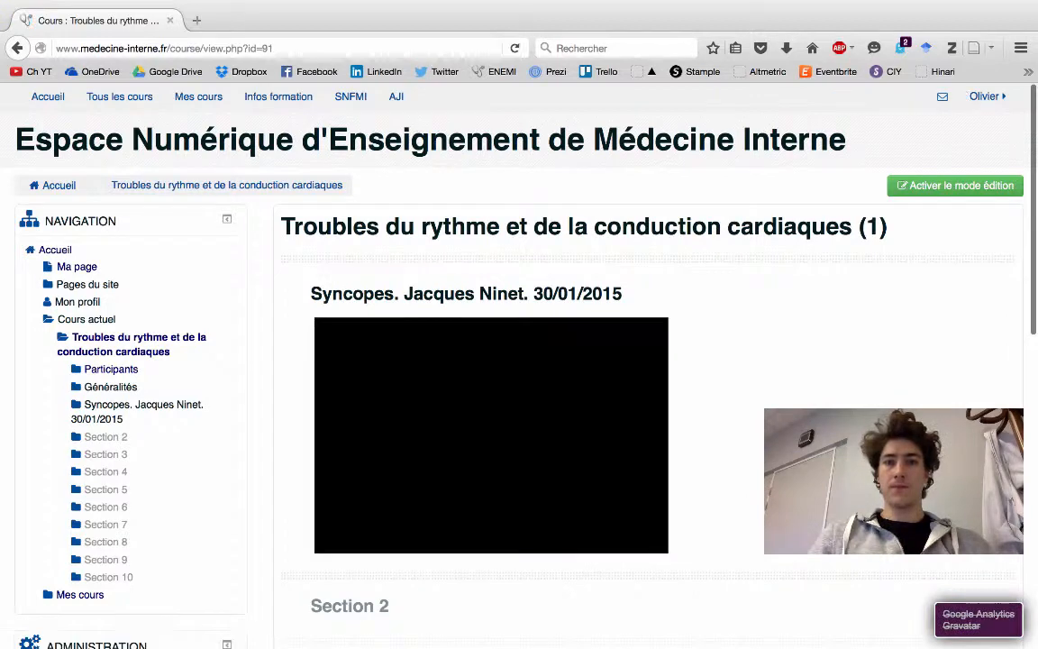
Turn on editing for the course and start adding a Test activity to the Syncopes section
{"action": "scroll", "coordinate": [789, 413], "scroll_direction": "down", "scroll_amount": 1}
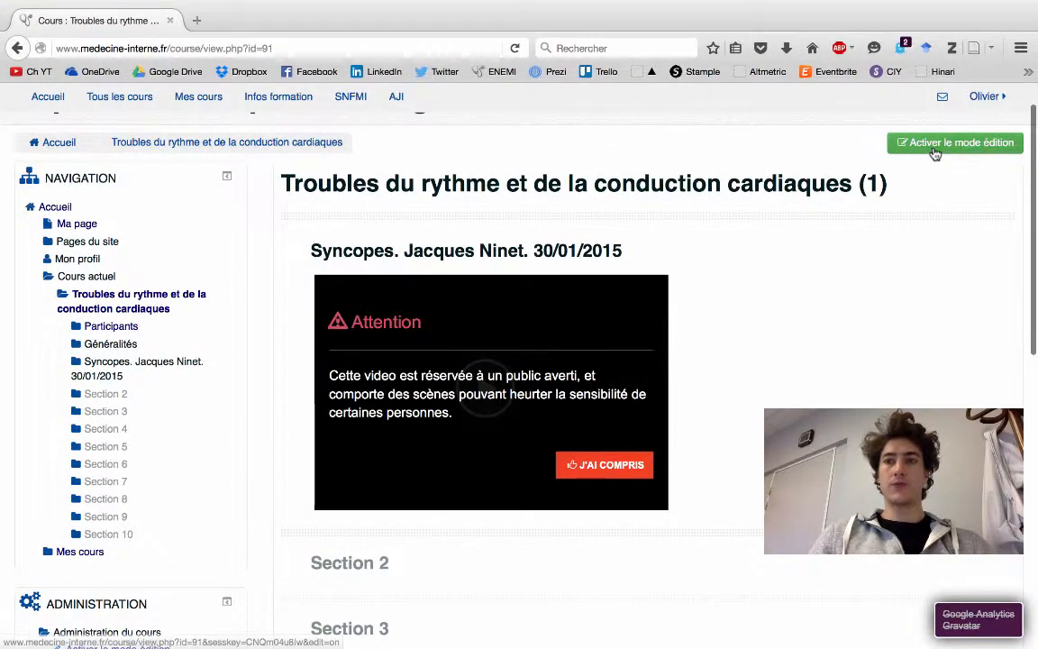
{"action": "left_click", "coordinate": [935, 149]}
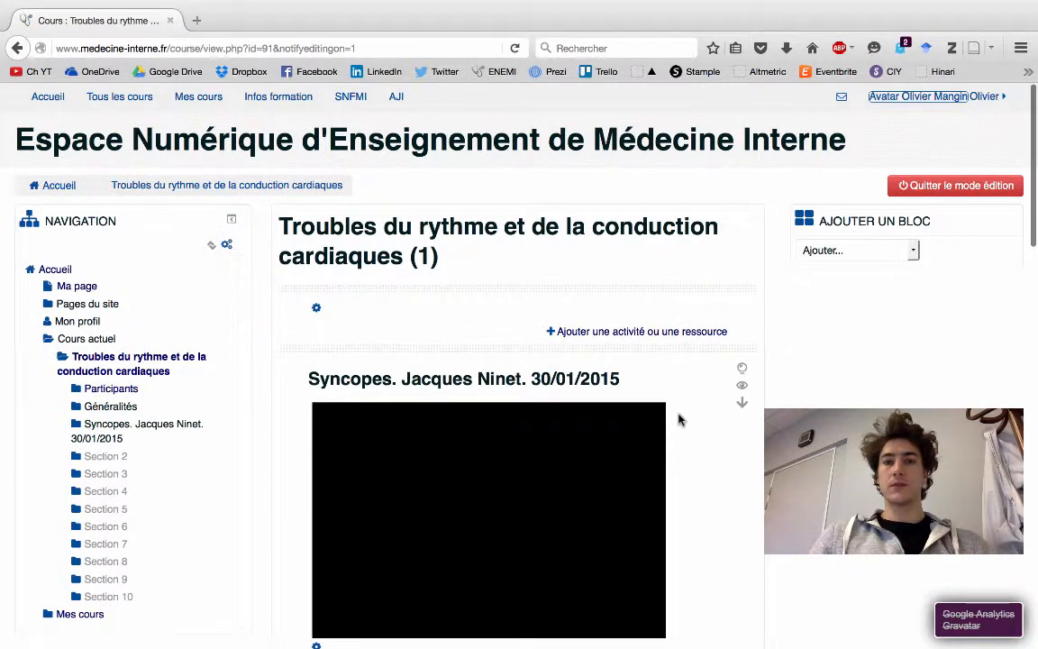
{"action": "scroll", "coordinate": [680, 419], "scroll_direction": "down", "scroll_amount": 4}
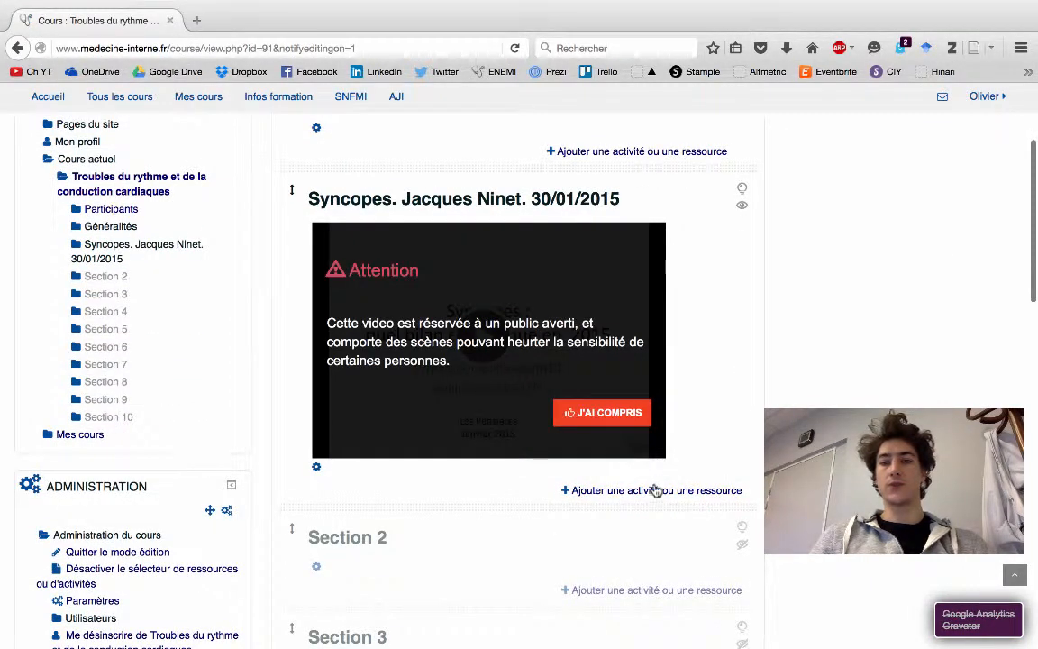
{"action": "left_click", "coordinate": [656, 491]}
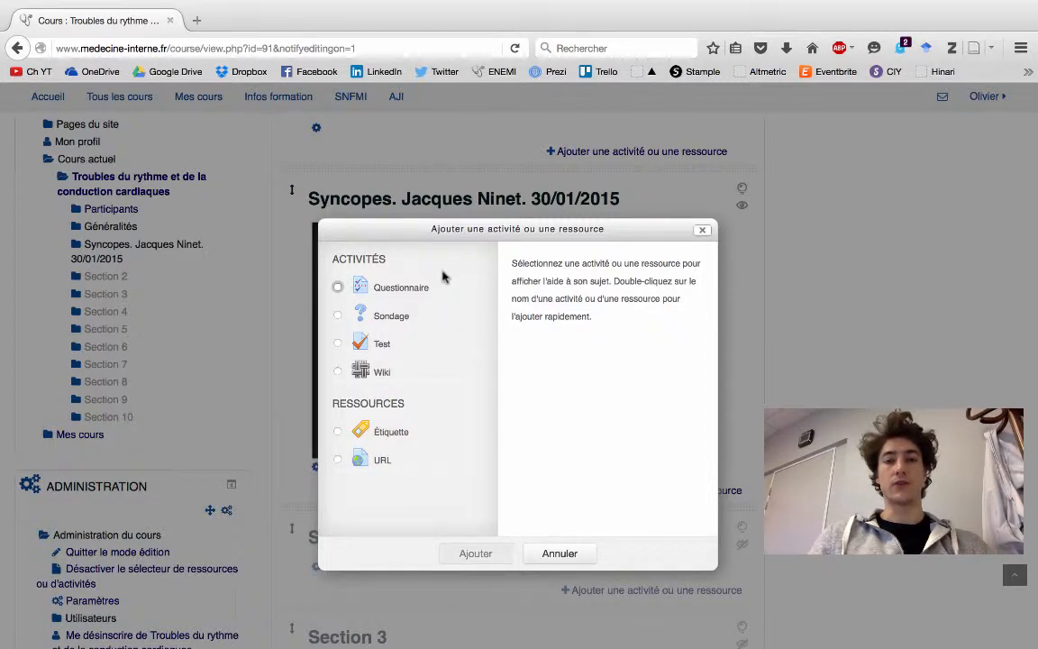
{"action": "left_click", "coordinate": [339, 343]}
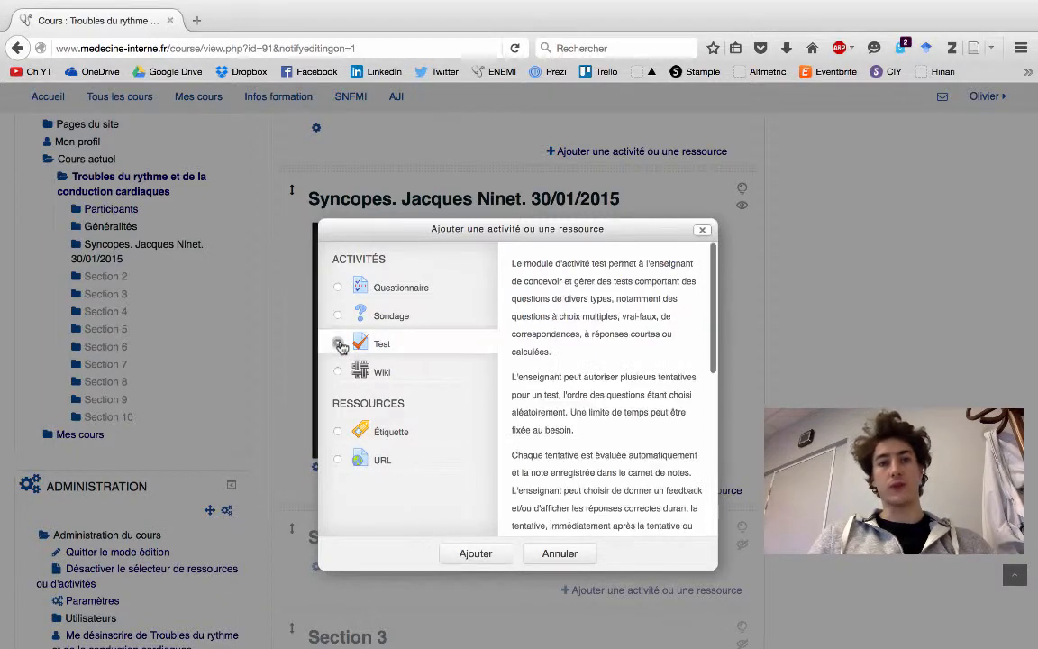
{"action": "left_click", "coordinate": [484, 551]}
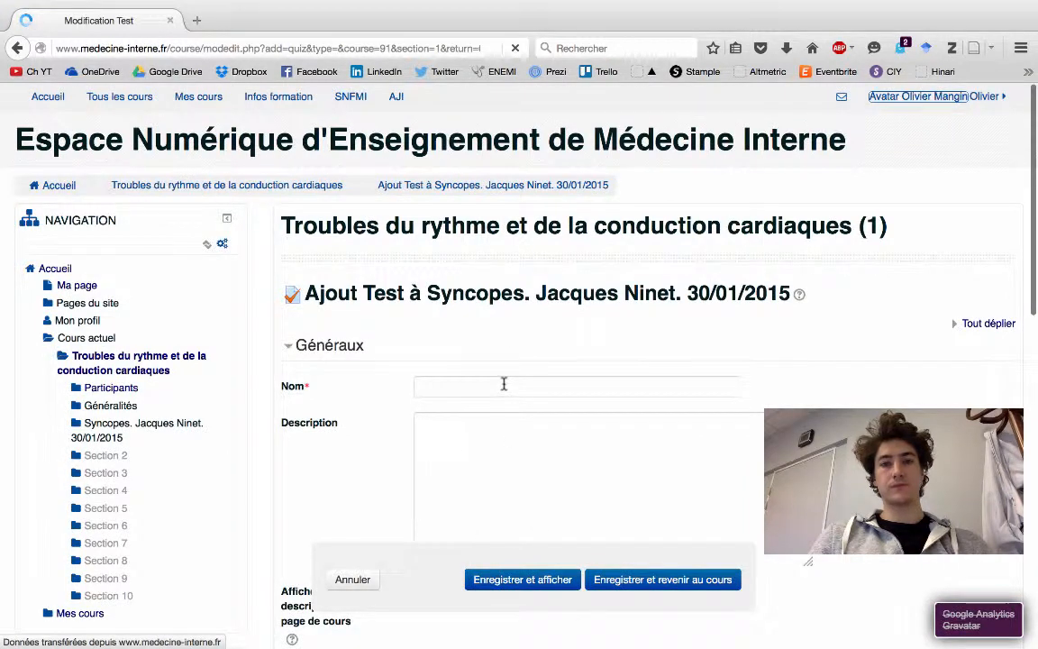
Name the activity "Test", give it the description "Description", and save it, returning to the course
{"action": "left_click", "coordinate": [502, 384]}
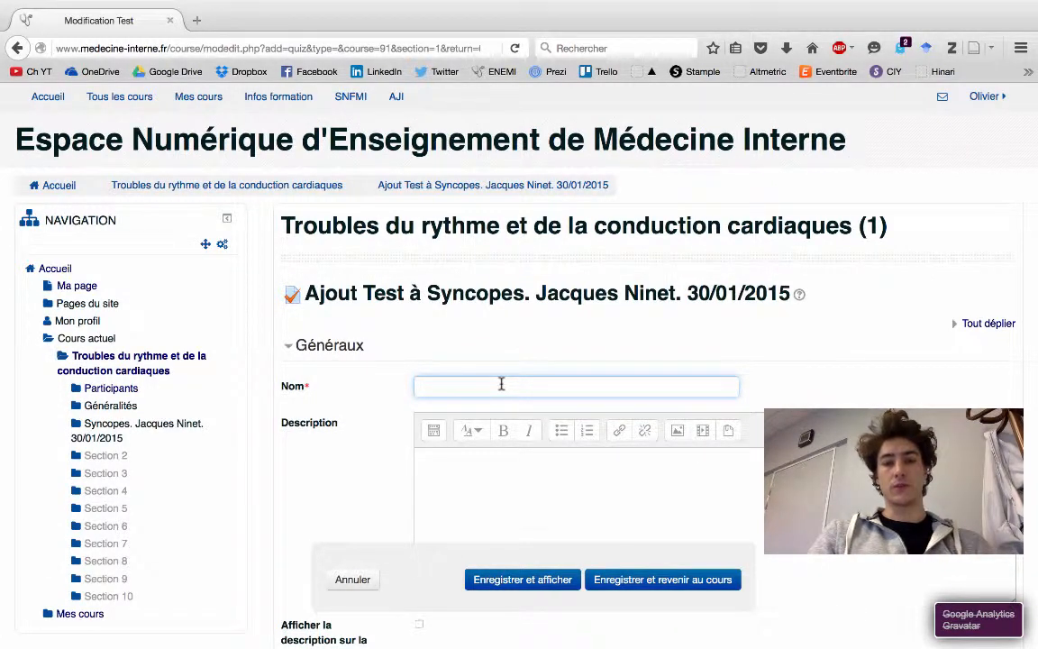
{"action": "left_click", "coordinate": [518, 432]}
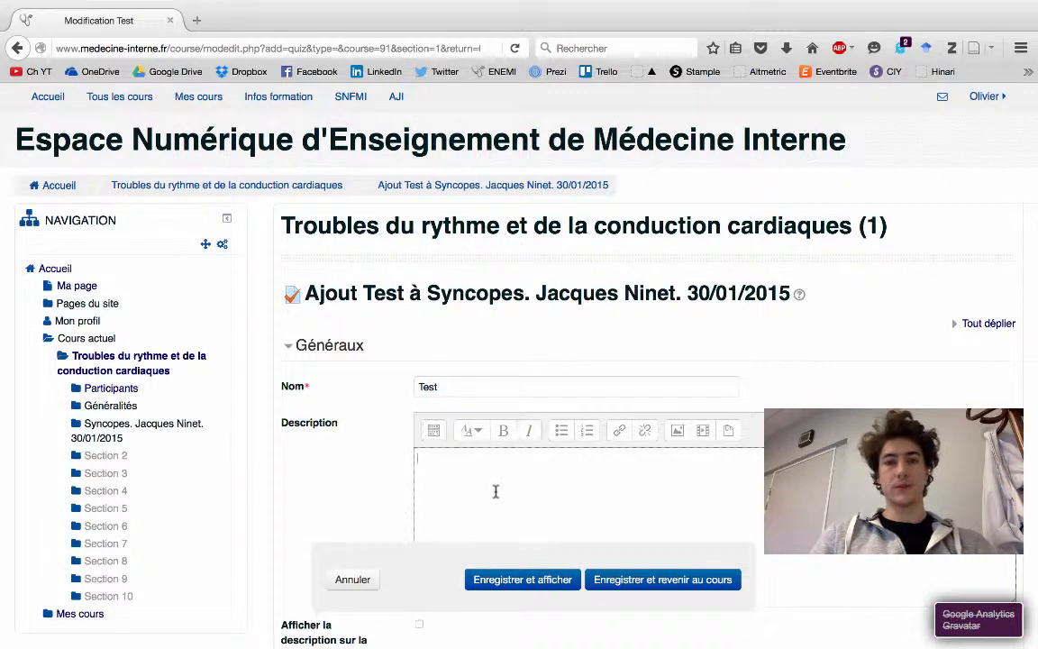
{"action": "scroll", "coordinate": [495, 491], "scroll_direction": "down", "scroll_amount": 2}
{"action": "type", "text": "Desciption"}
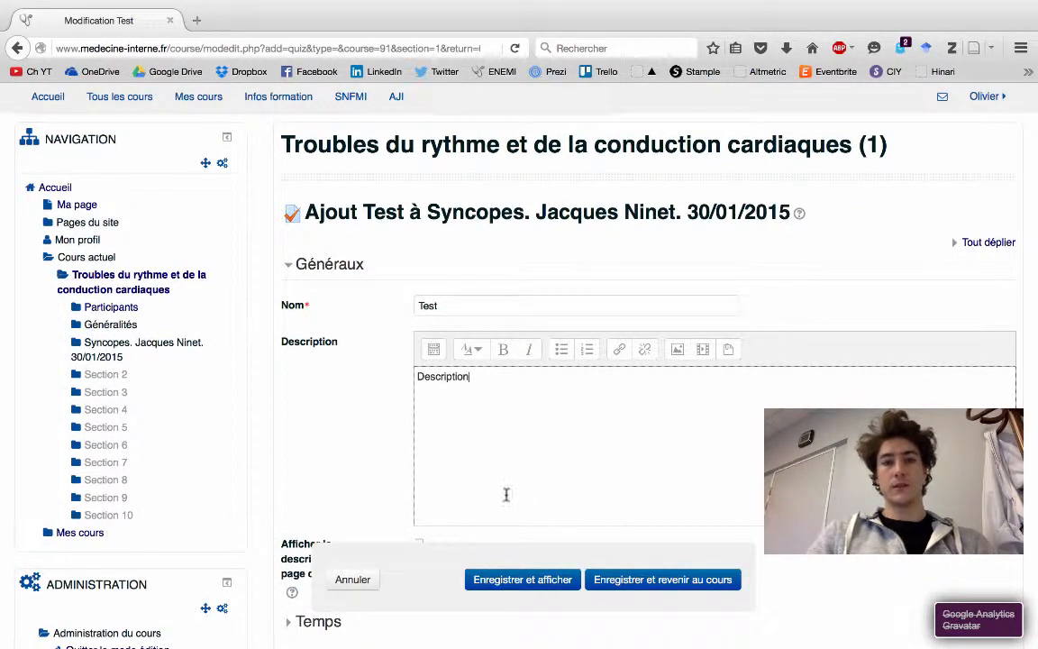
{"action": "scroll", "coordinate": [577, 523], "scroll_direction": "down", "scroll_amount": 5}
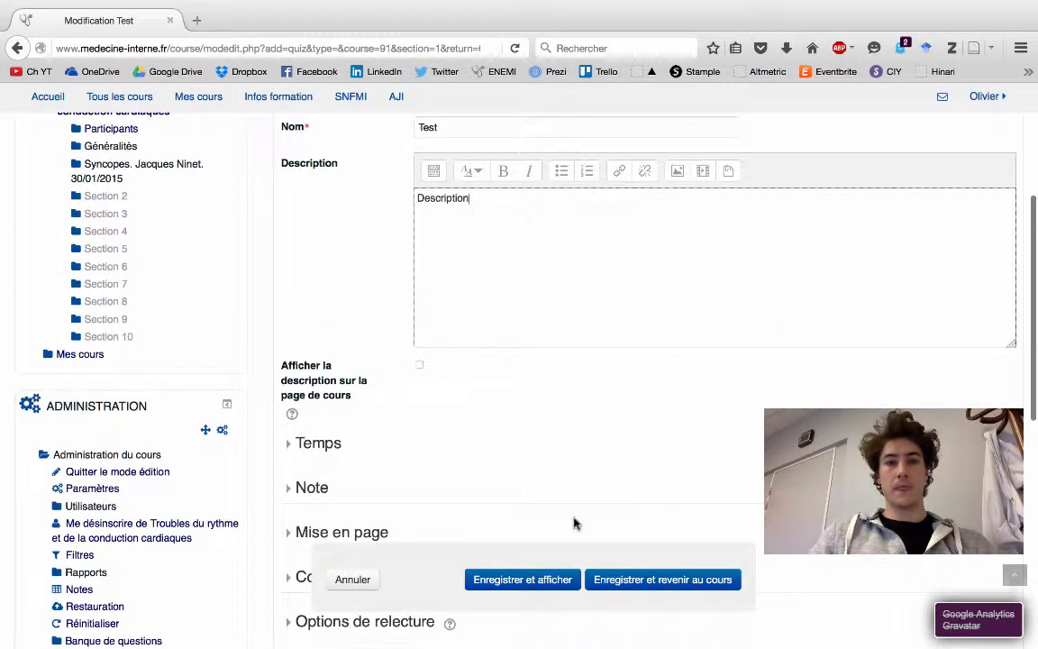
{"action": "scroll", "coordinate": [304, 452], "scroll_direction": "down", "scroll_amount": 5}
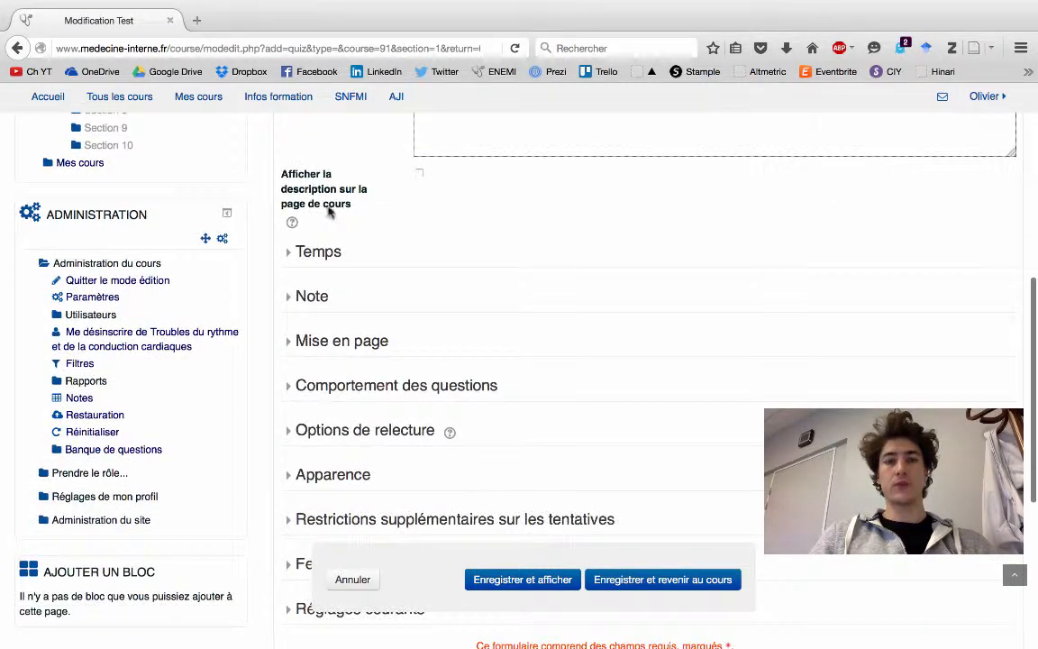
{"action": "scroll", "coordinate": [327, 509], "scroll_direction": "down", "scroll_amount": 5}
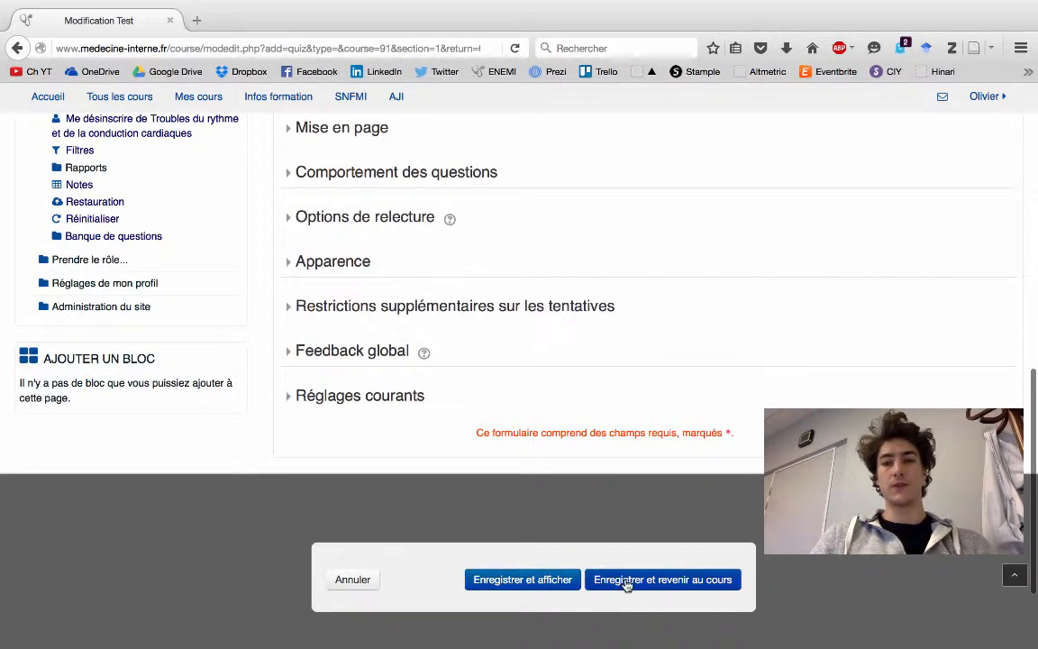
{"action": "left_click", "coordinate": [626, 582]}
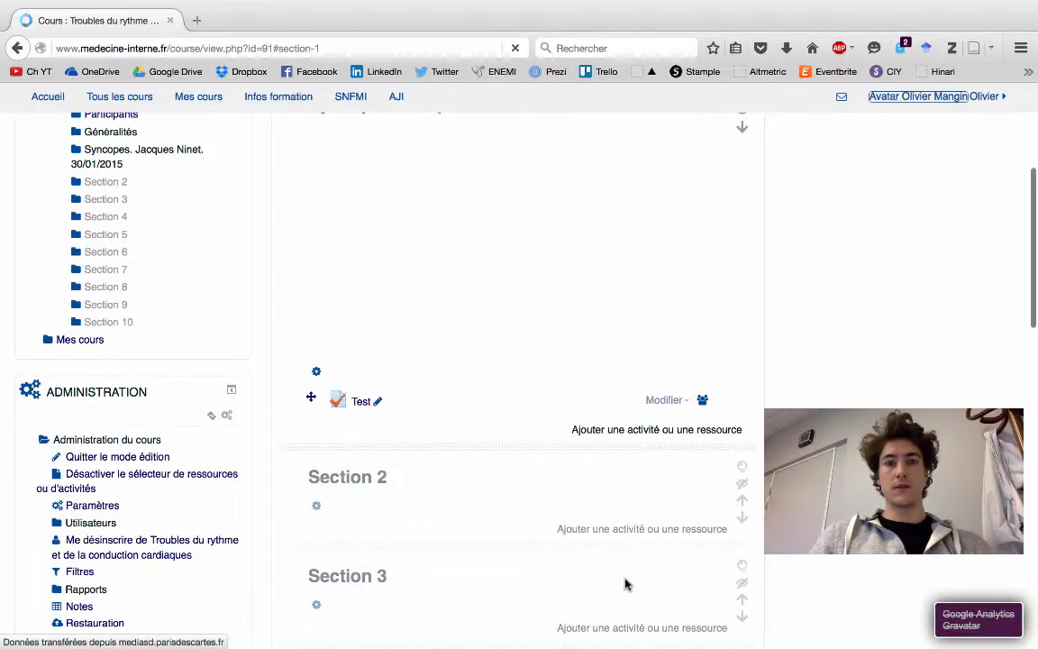
Open the new Test for editing and choose the question bank category Défaut pour Système
{"action": "left_click", "coordinate": [360, 406]}
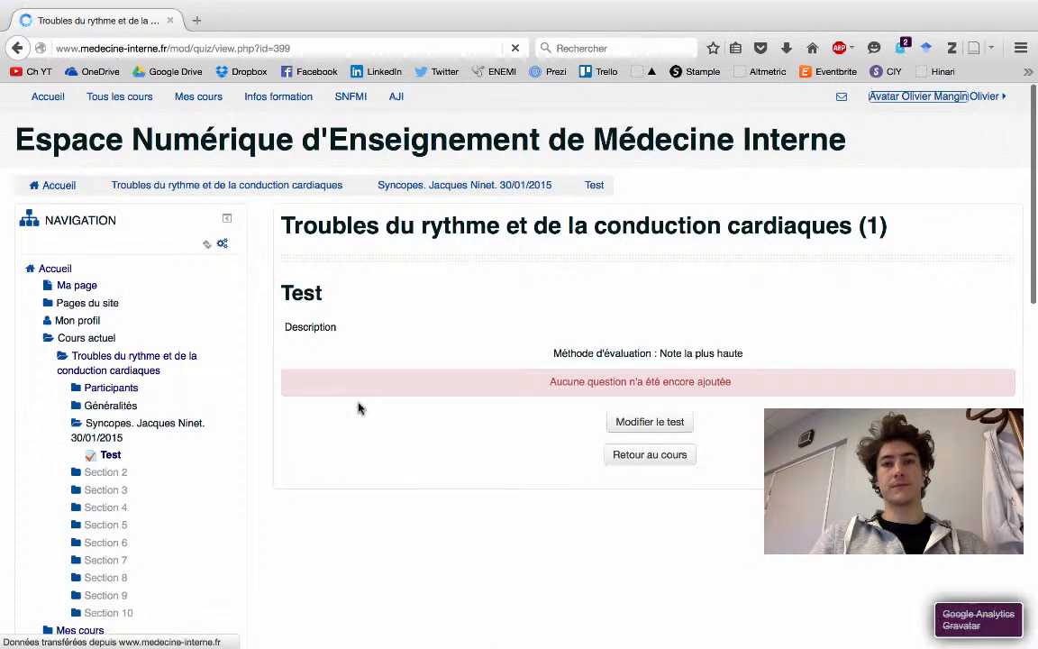
{"action": "left_click", "coordinate": [649, 422]}
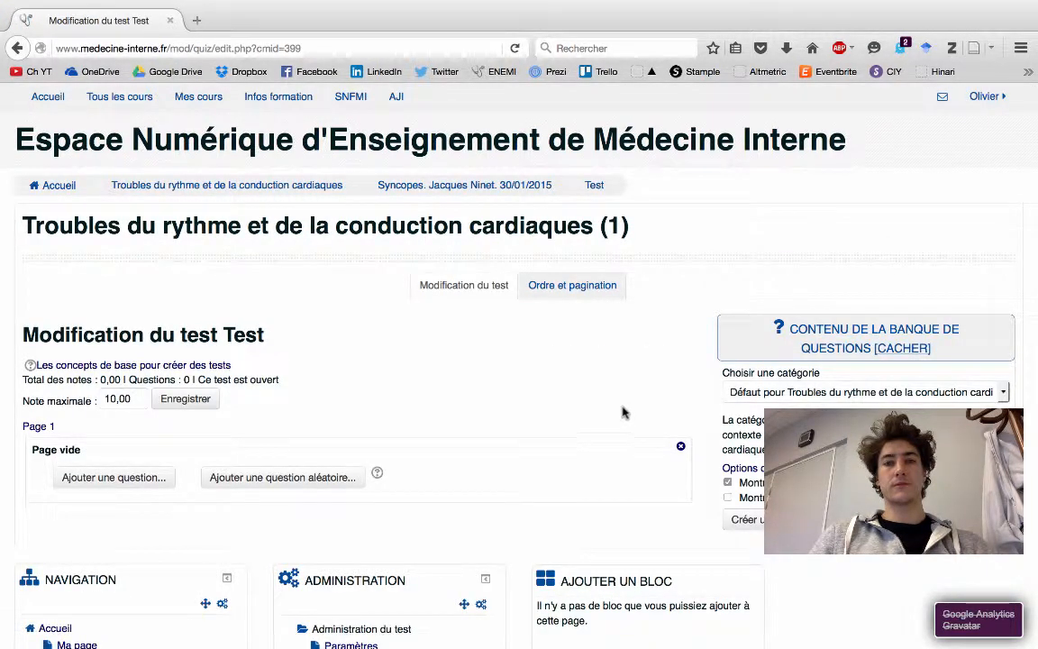
{"action": "scroll", "coordinate": [511, 432], "scroll_direction": "down", "scroll_amount": 2}
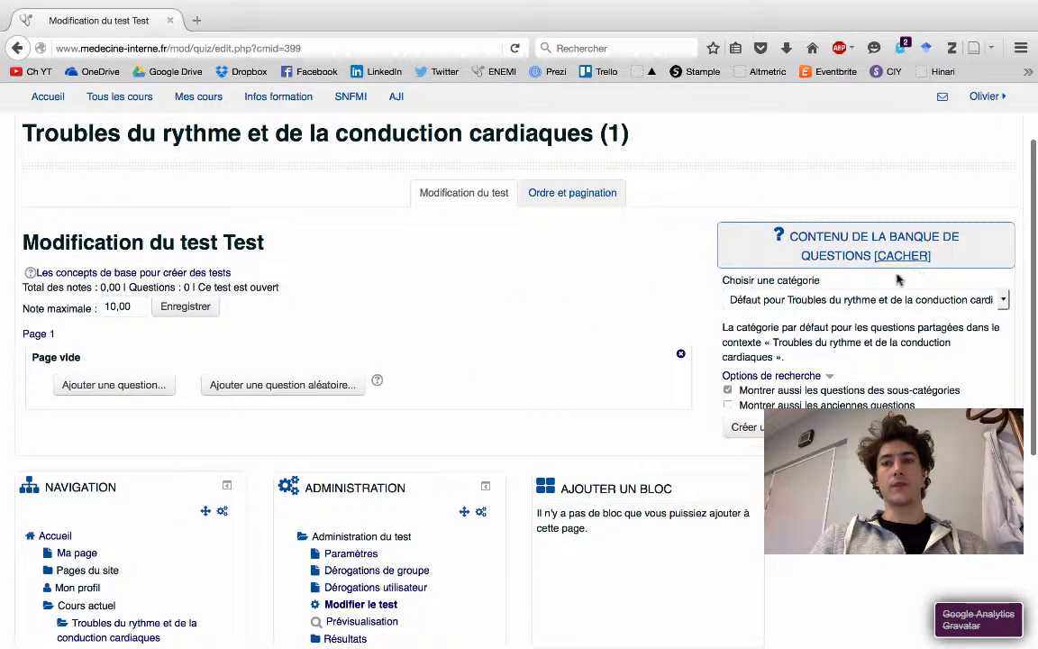
{"action": "left_click", "coordinate": [817, 299]}
{"action": "left_click", "coordinate": [803, 410]}
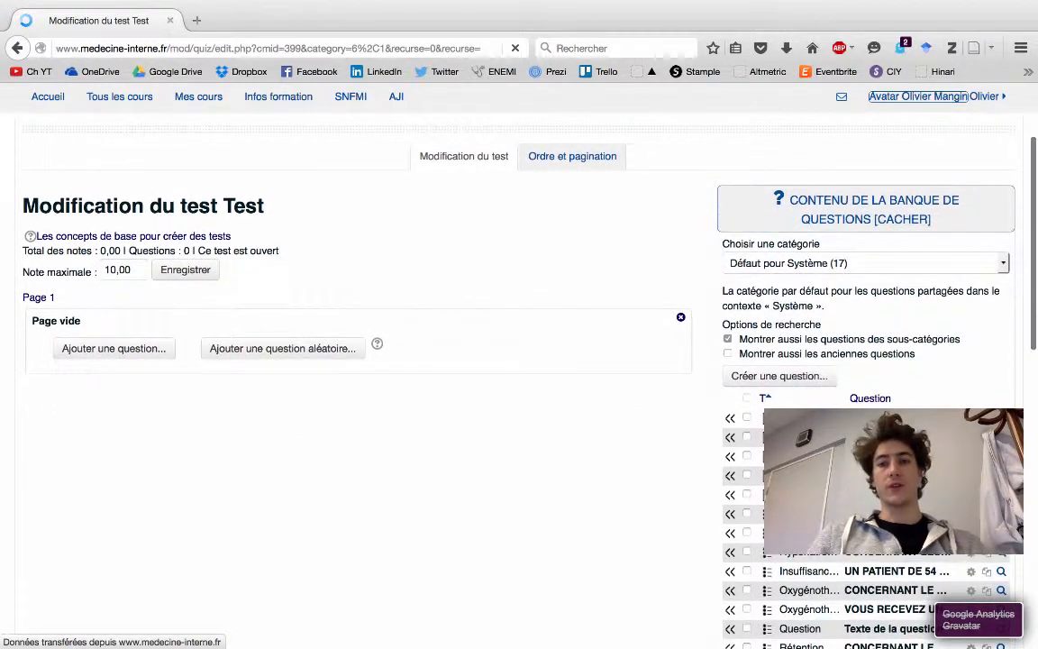
Select Antithrombotiques Question 1, Insuffisance rénale Question 1, Oxygénothérapie Question 3 and the newly created "Question", and add them to the test
{"action": "scroll", "coordinate": [766, 435], "scroll_direction": "down", "scroll_amount": 4}
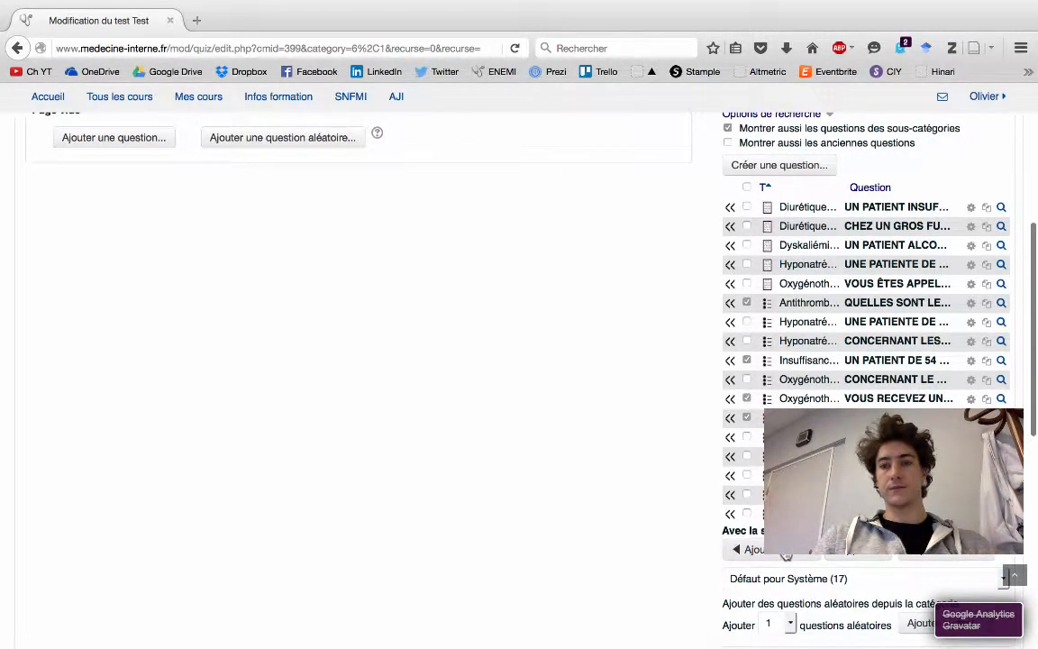
{"action": "left_click", "coordinate": [757, 549]}
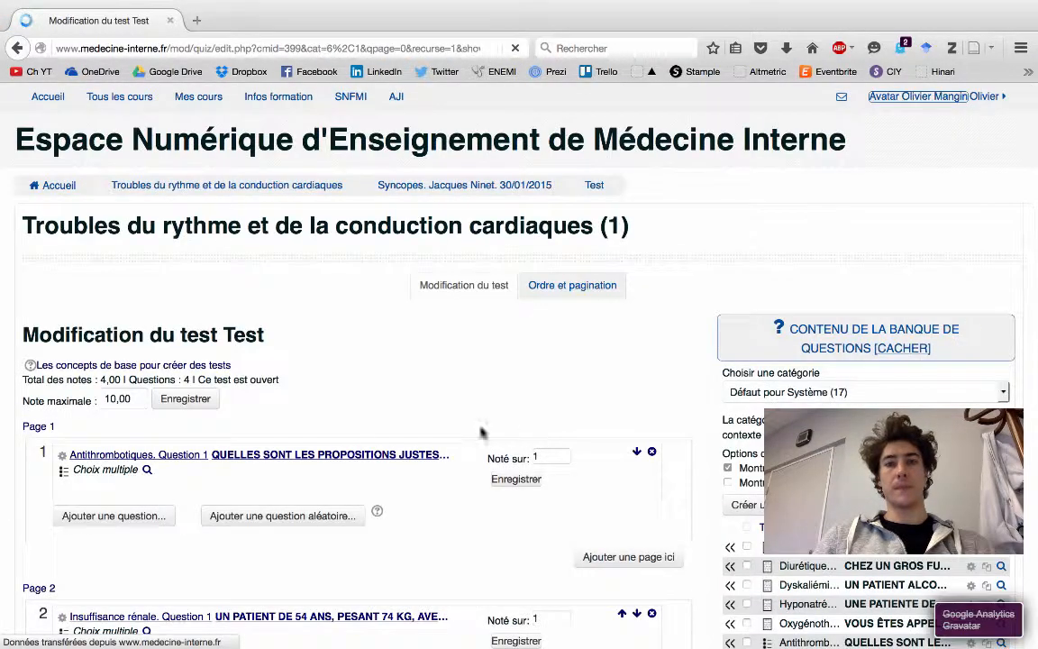
{"action": "scroll", "coordinate": [361, 461], "scroll_direction": "down", "scroll_amount": 4}
{"action": "scroll", "coordinate": [359, 461], "scroll_direction": "down", "scroll_amount": 5}
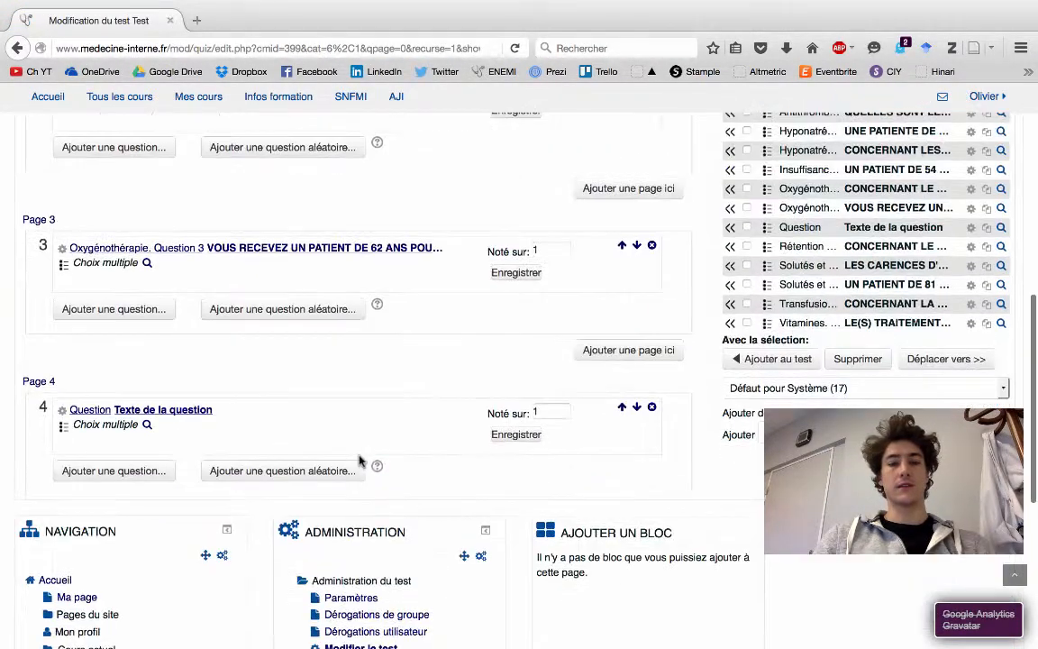
Save the test's maximum grade of 10,00 and return to the Troubles du rythme et de la conduction cardiaques course page
{"action": "scroll", "coordinate": [361, 460], "scroll_direction": "up", "scroll_amount": 9}
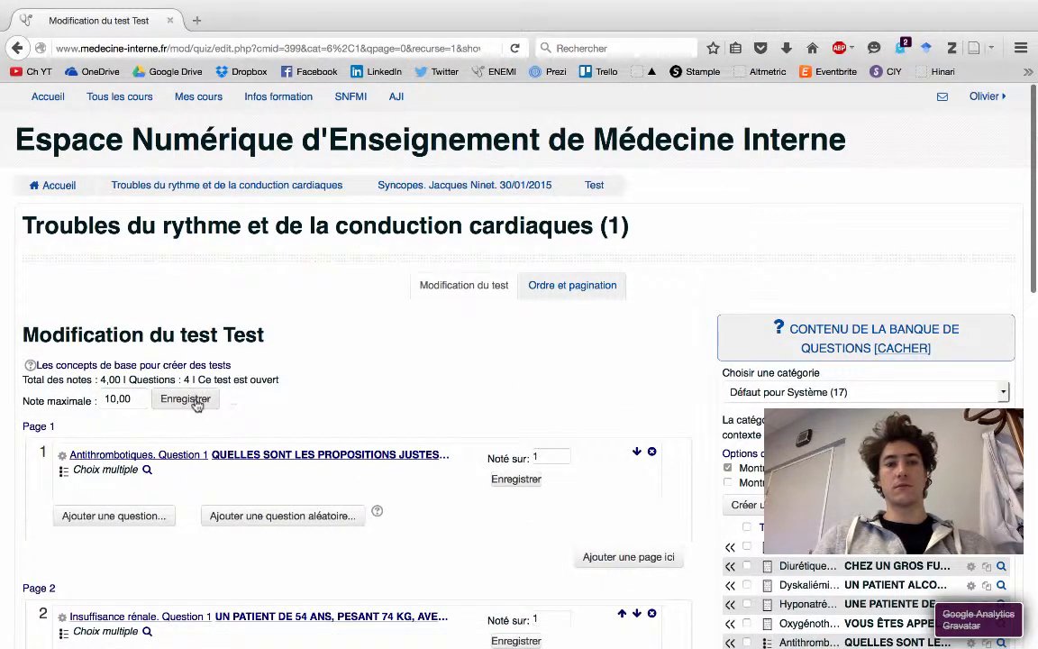
{"action": "left_click", "coordinate": [196, 406]}
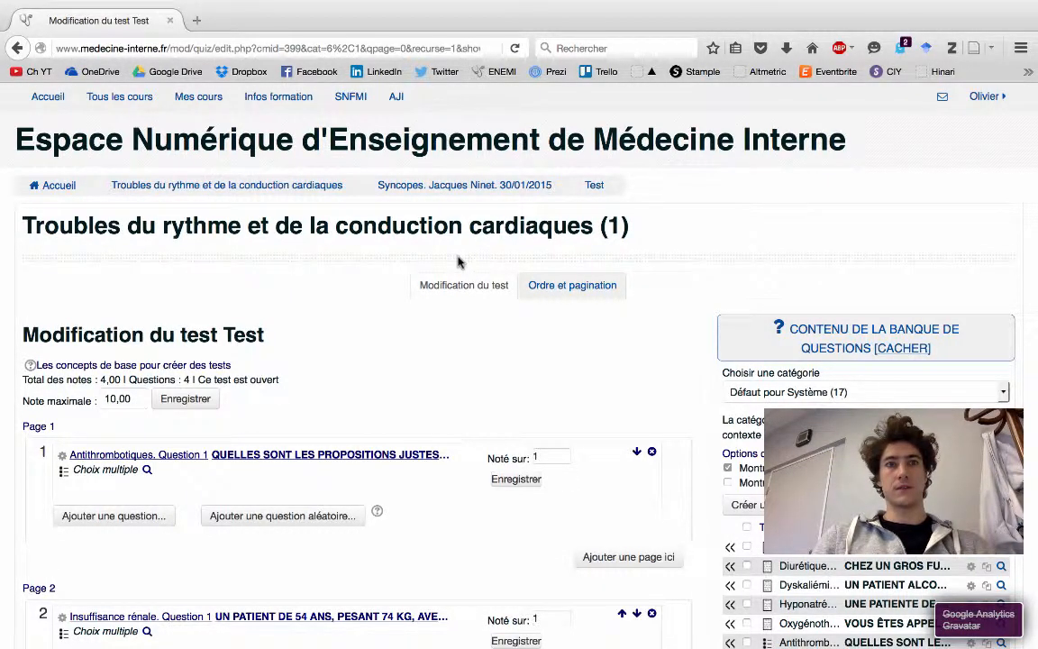
{"action": "left_click", "coordinate": [291, 188]}
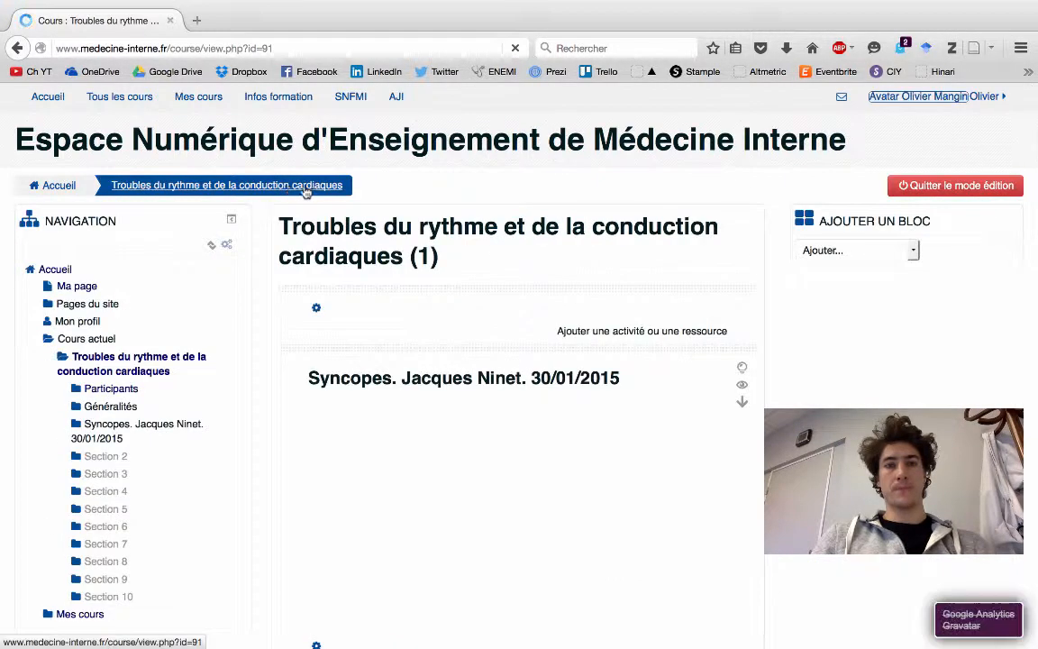
{"action": "scroll", "coordinate": [517, 330], "scroll_direction": "down", "scroll_amount": 2}
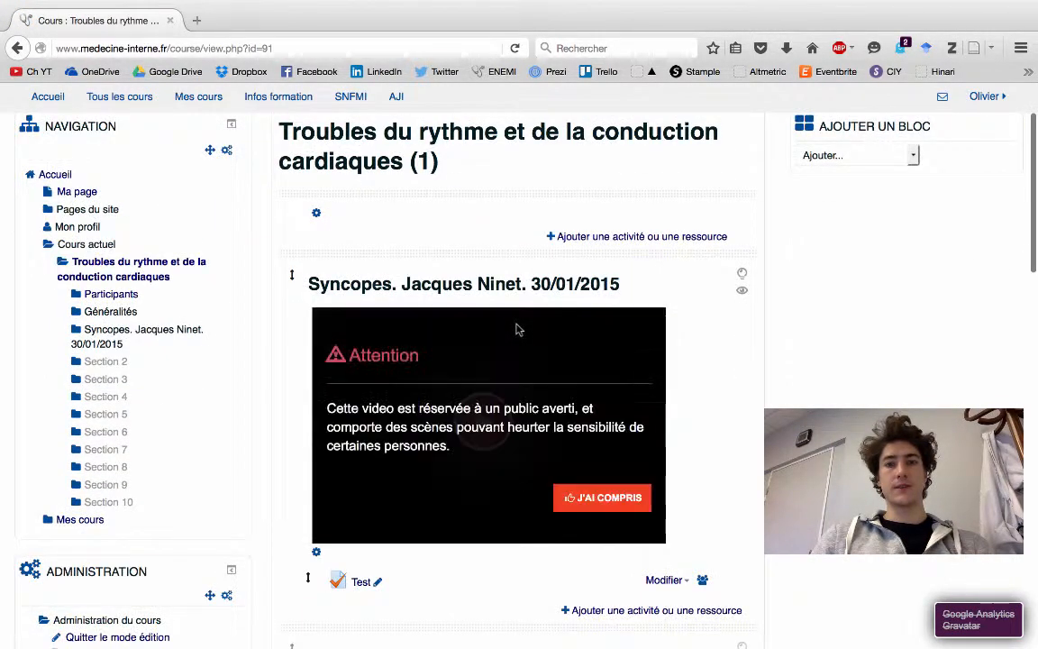
{"action": "scroll", "coordinate": [683, 279], "scroll_direction": "up", "scroll_amount": 1}
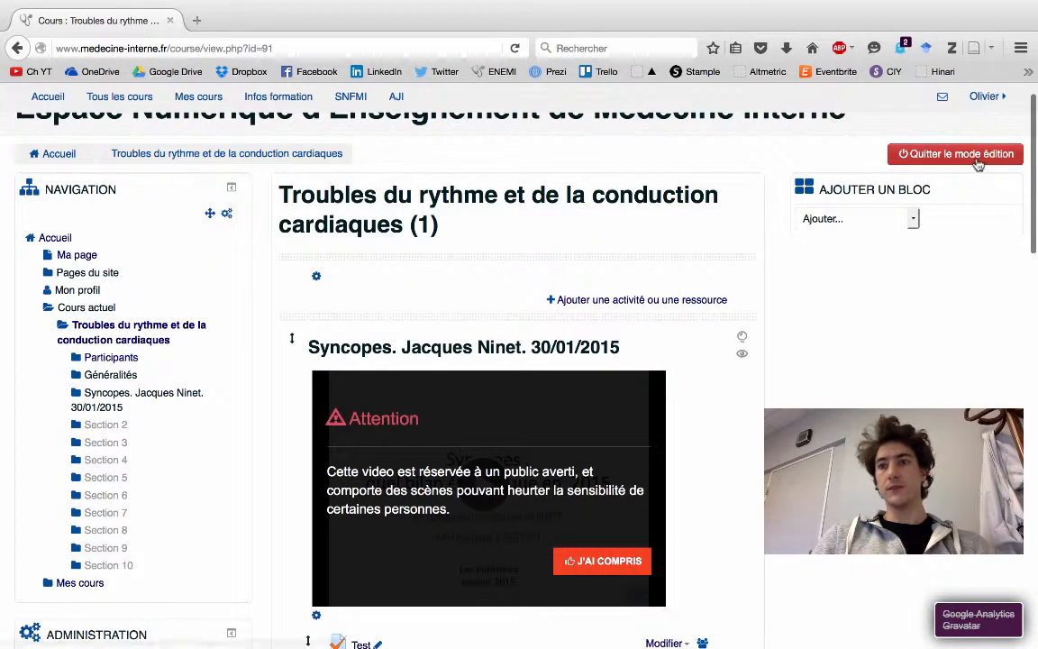
Turn off editing for the course and start an attempt at the Test activity in the Syncopes section
{"action": "left_click", "coordinate": [974, 157]}
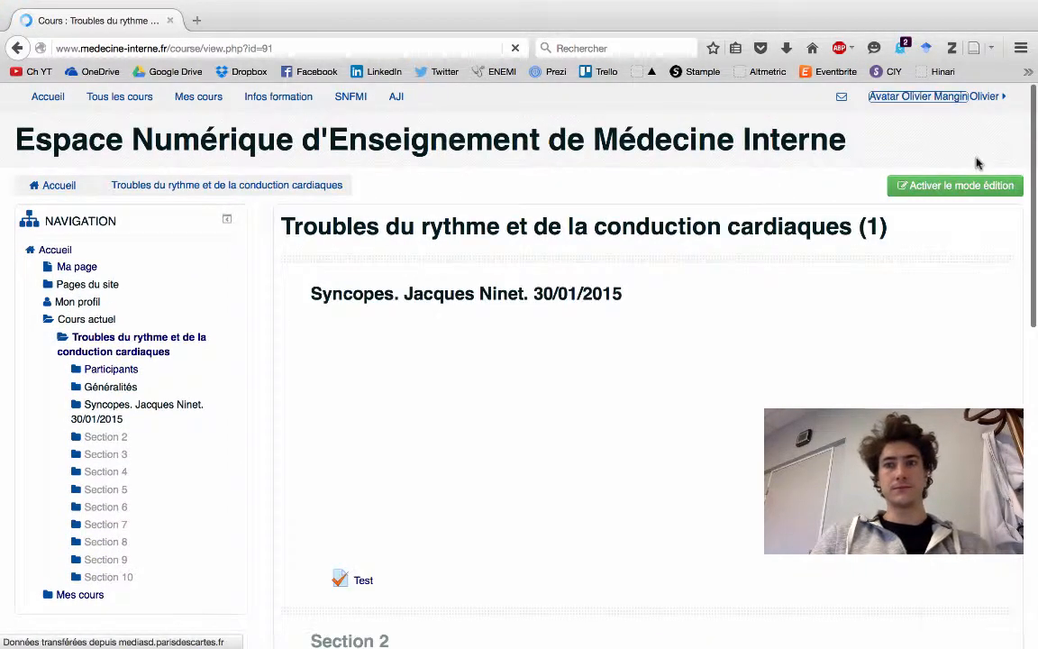
{"action": "scroll", "coordinate": [672, 403], "scroll_direction": "down", "scroll_amount": 2}
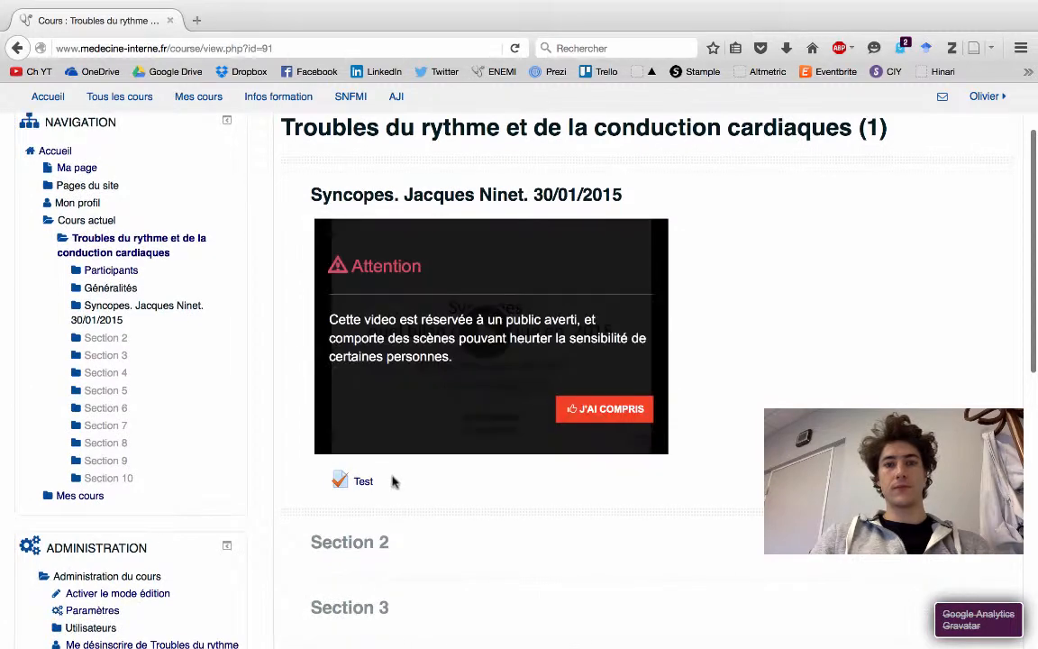
{"action": "left_click", "coordinate": [364, 482]}
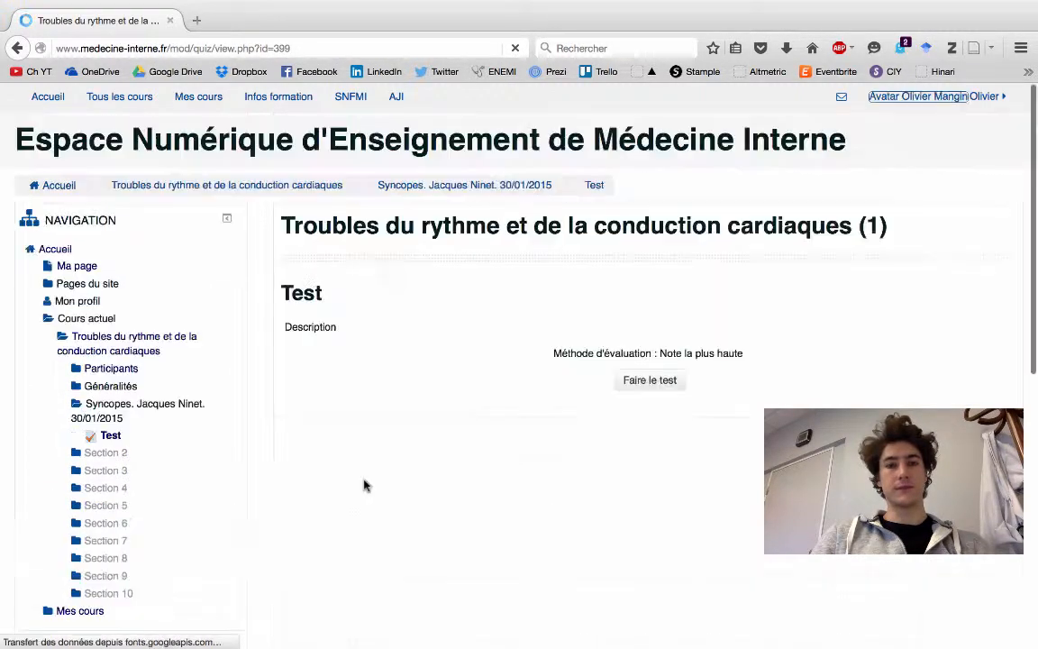
{"action": "left_click", "coordinate": [655, 383]}
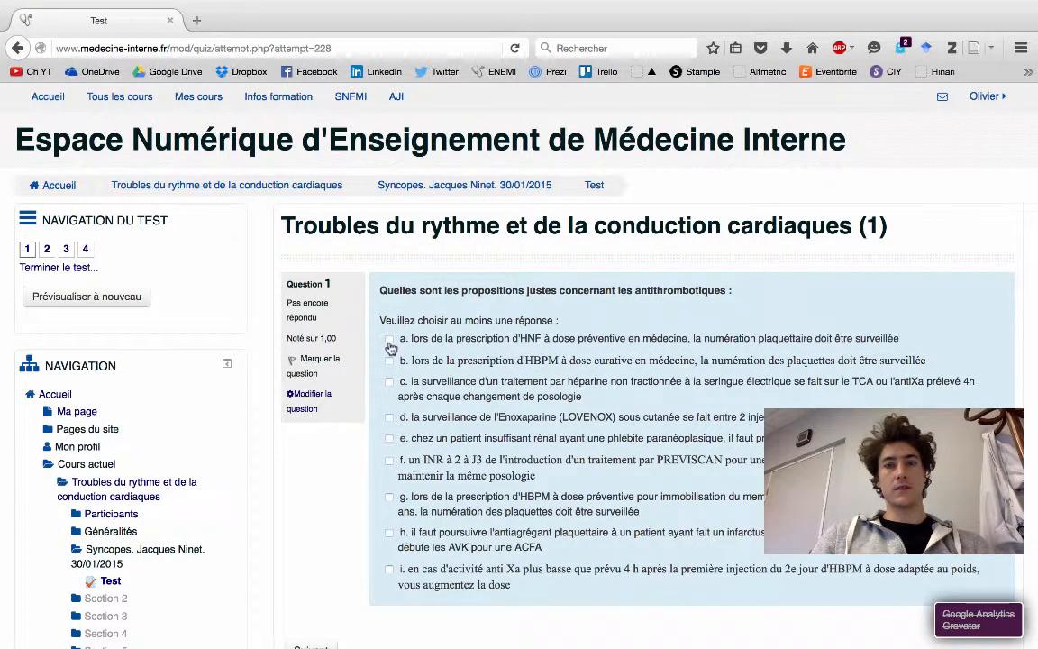
Answer question 1 with options a, d and g, question 2 with a and c, and question 3 with c
{"action": "left_click", "coordinate": [390, 501]}
{"action": "scroll", "coordinate": [528, 480], "scroll_direction": "down", "scroll_amount": 4}
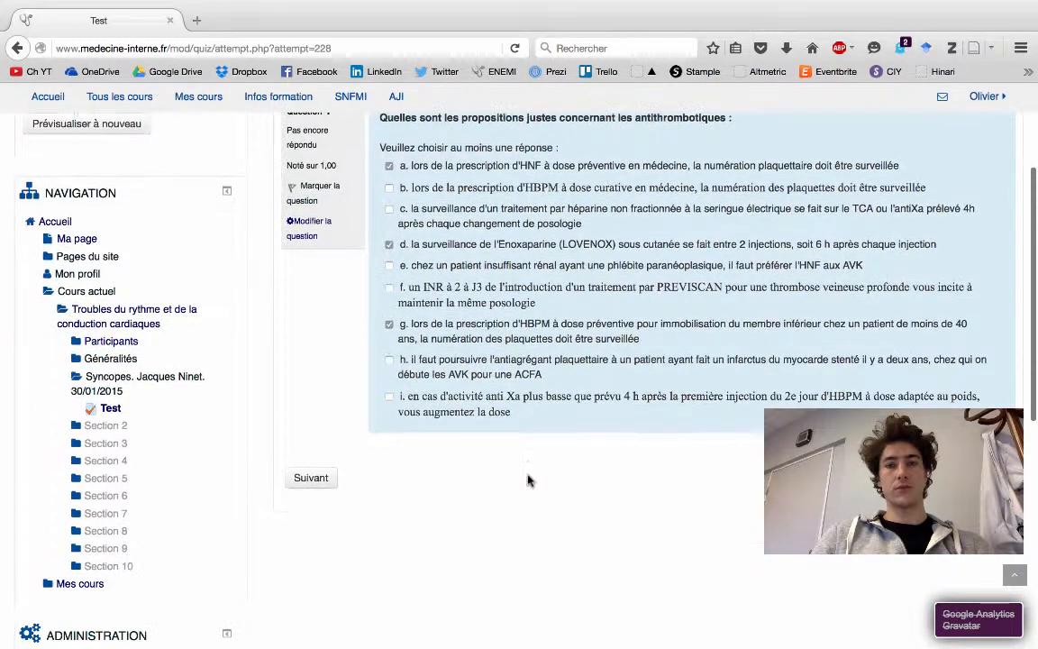
{"action": "left_click", "coordinate": [332, 482]}
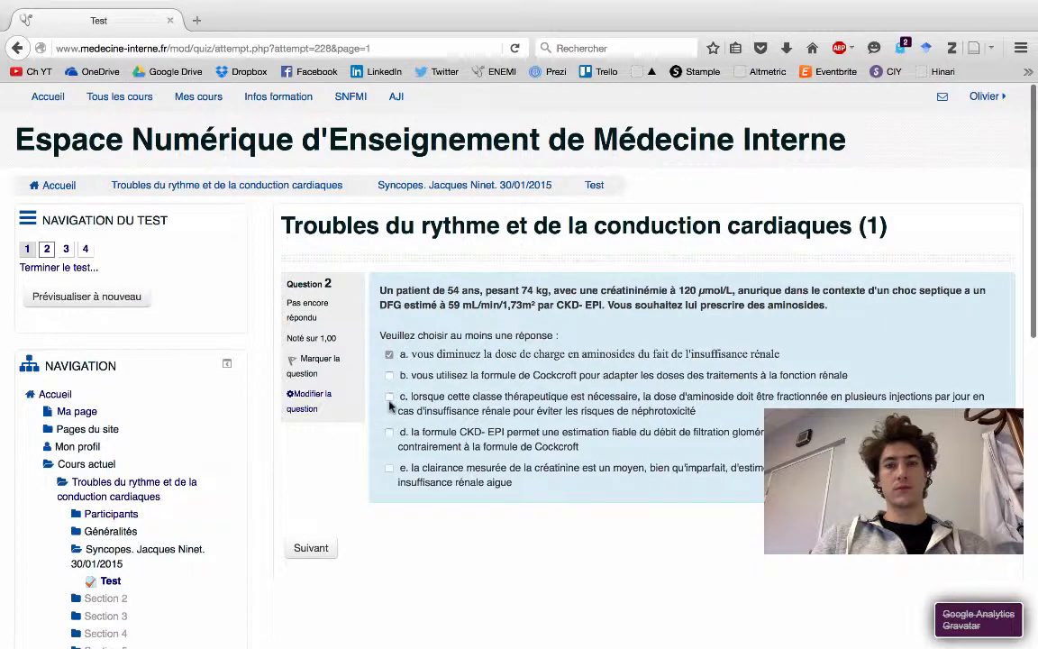
{"action": "left_click", "coordinate": [315, 554]}
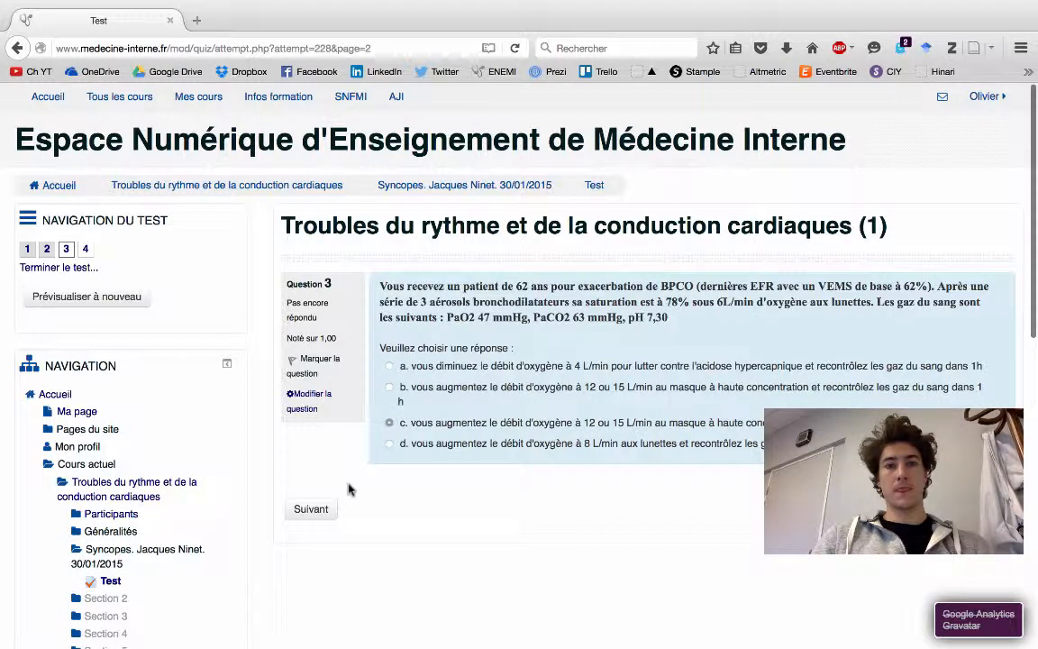
{"action": "left_click", "coordinate": [317, 511]}
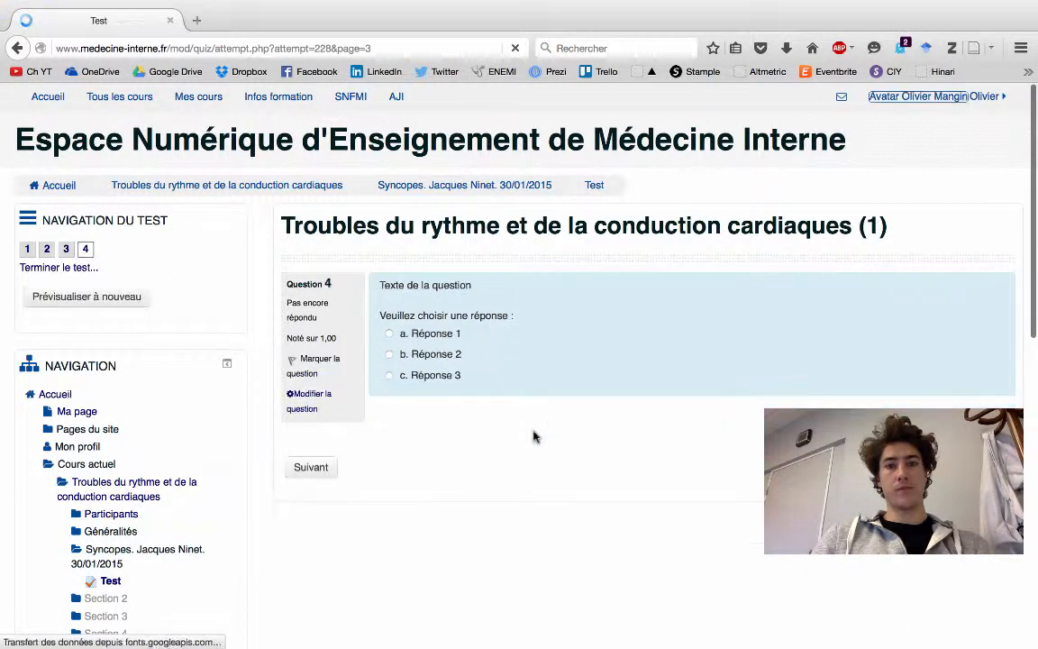
Answer question 4 with Réponse 1, and submit and finish the whole attempt
{"action": "left_click", "coordinate": [320, 467]}
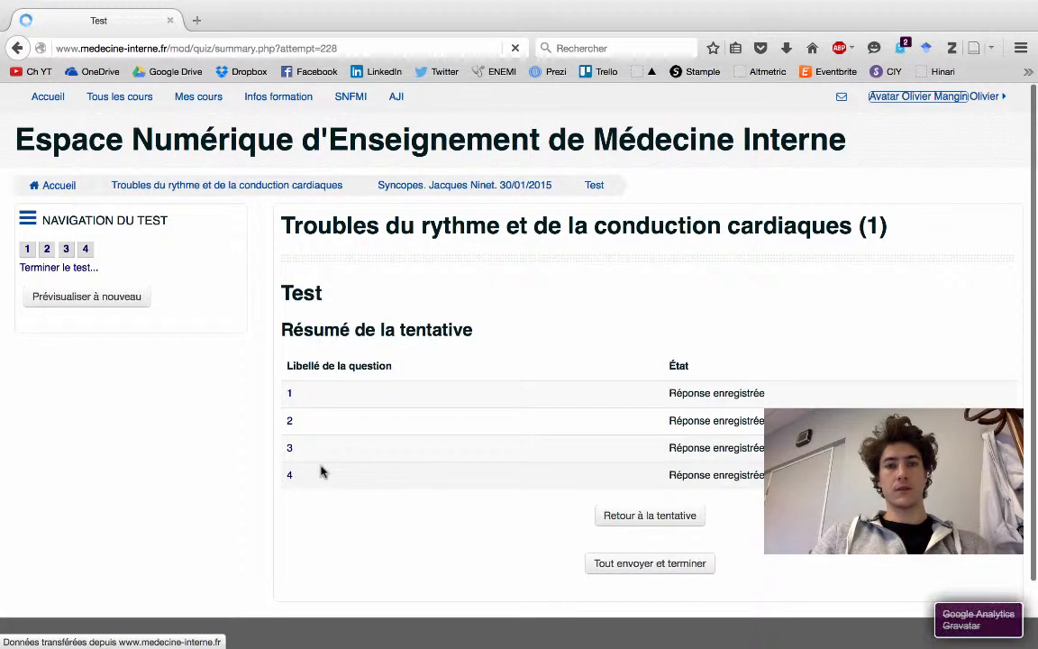
{"action": "left_click", "coordinate": [659, 564]}
{"action": "left_click", "coordinate": [504, 440]}
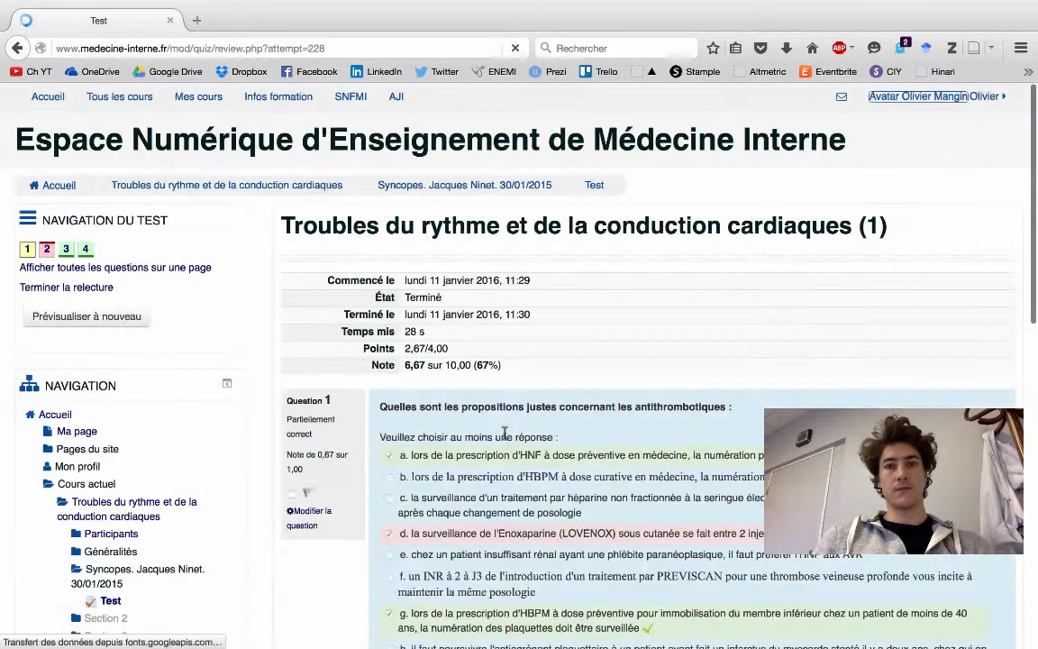
Review the corrections and feedback for each of the four questions in the submitted attempt
{"action": "scroll", "coordinate": [505, 434], "scroll_direction": "down", "scroll_amount": 5}
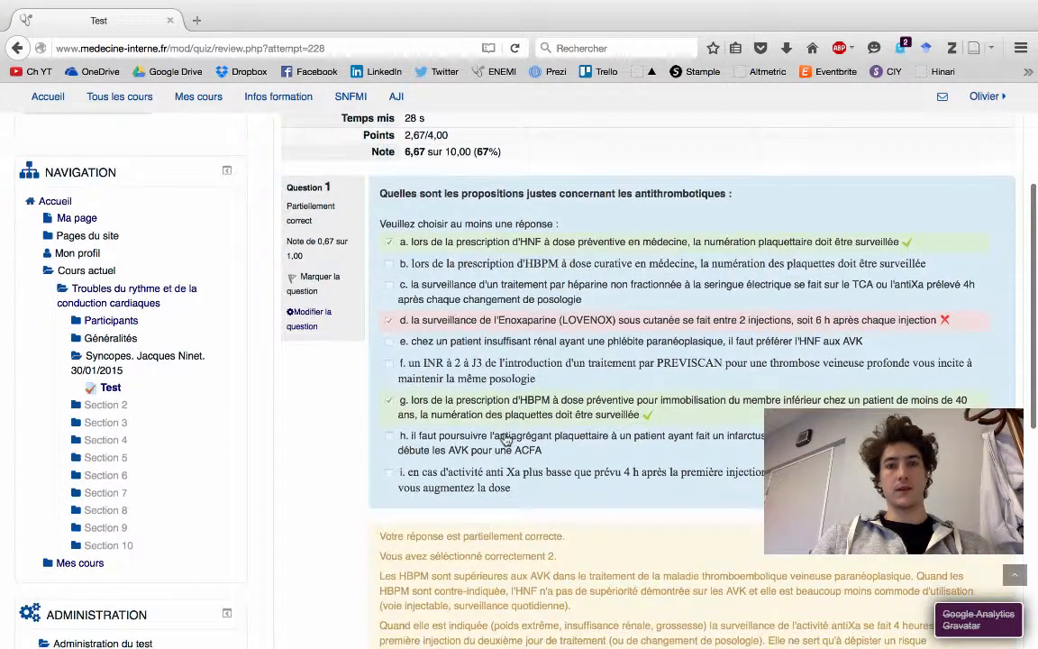
{"action": "scroll", "coordinate": [504, 439], "scroll_direction": "down", "scroll_amount": 8}
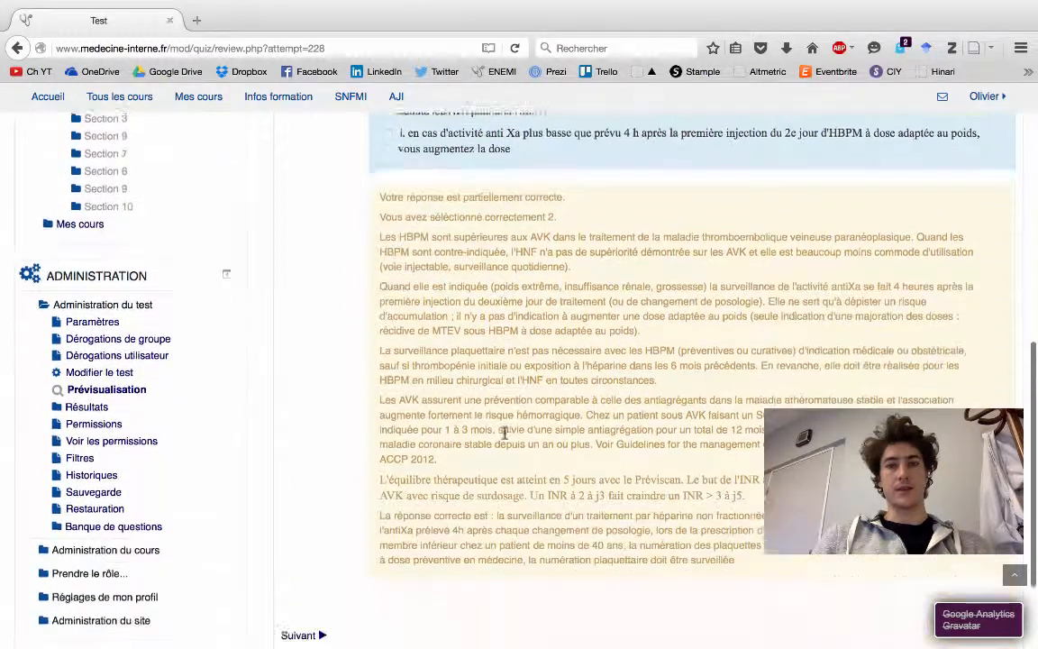
{"action": "scroll", "coordinate": [505, 434], "scroll_direction": "down", "scroll_amount": 1}
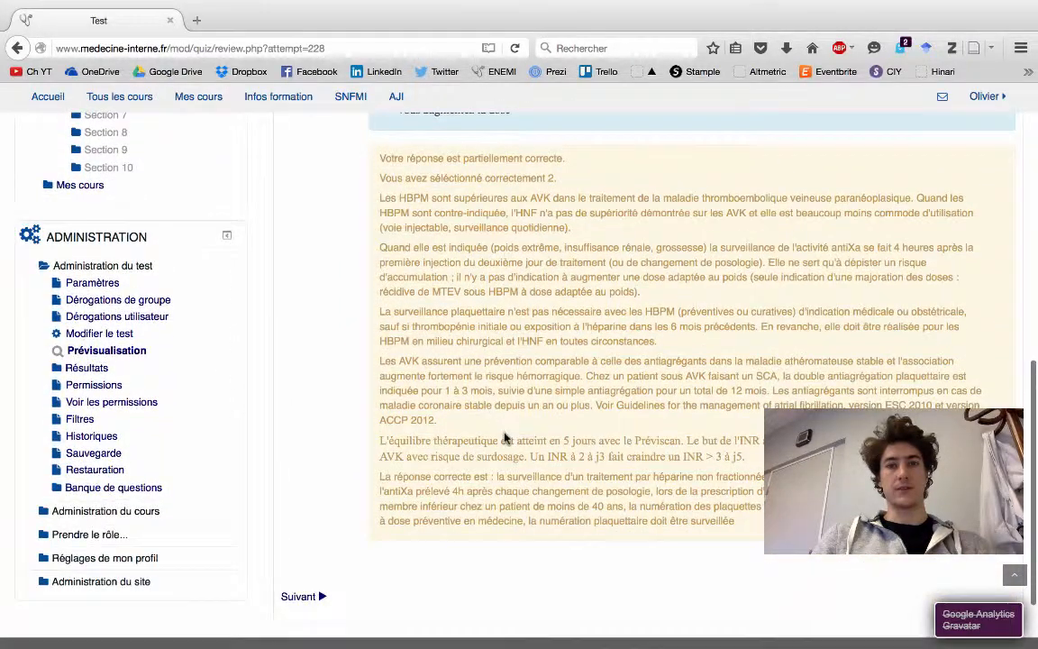
{"action": "left_click", "coordinate": [303, 598]}
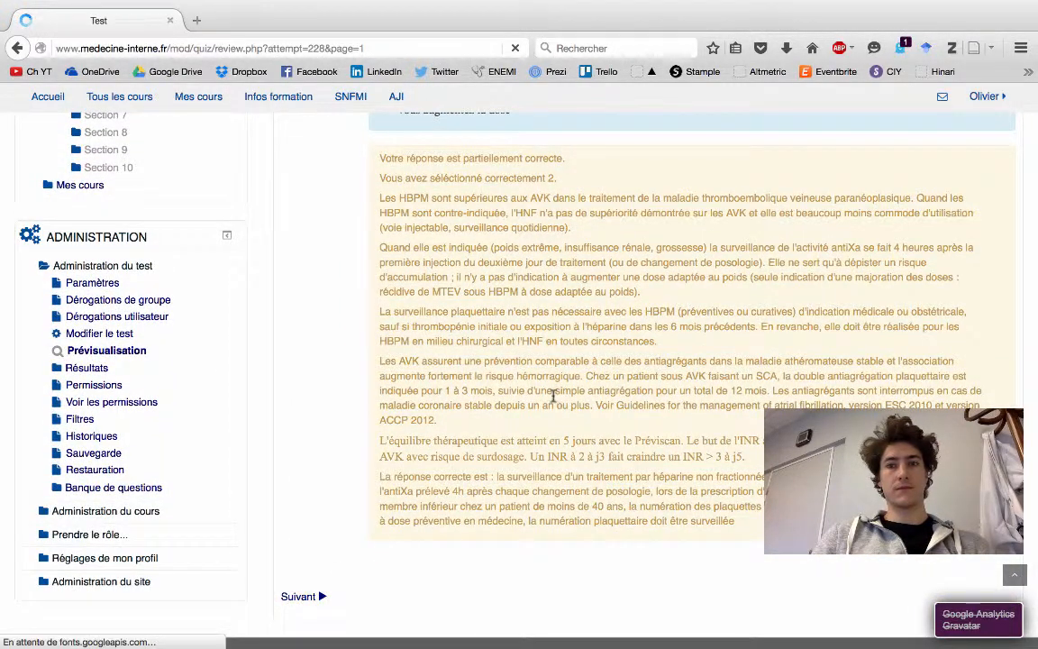
{"action": "scroll", "coordinate": [478, 511], "scroll_direction": "down", "scroll_amount": 3}
{"action": "scroll", "coordinate": [478, 511], "scroll_direction": "down", "scroll_amount": 3}
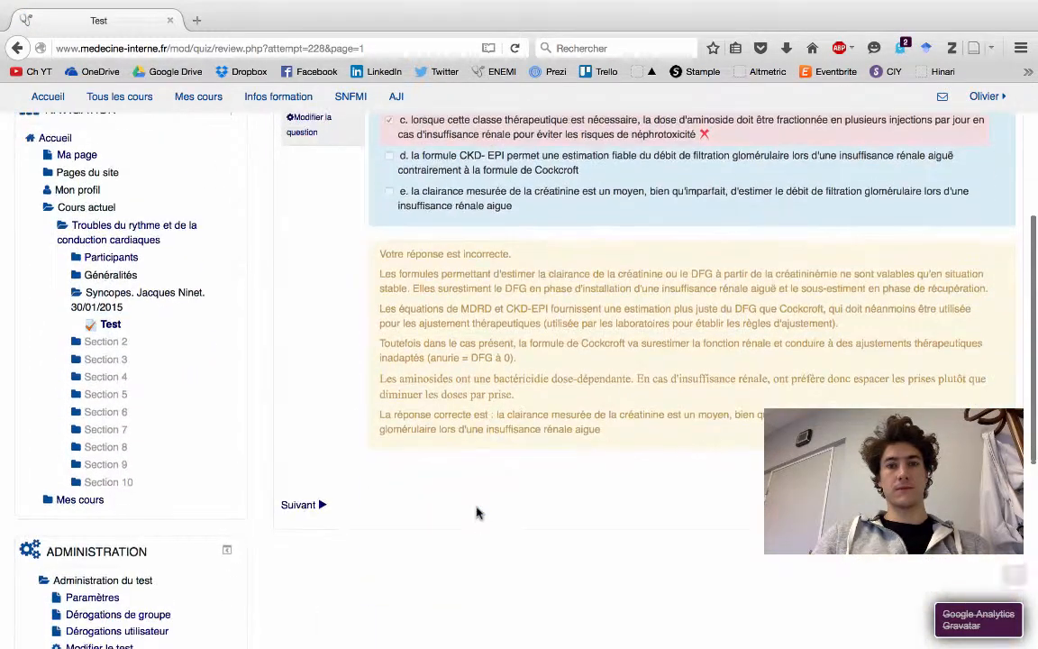
{"action": "left_click", "coordinate": [306, 507]}
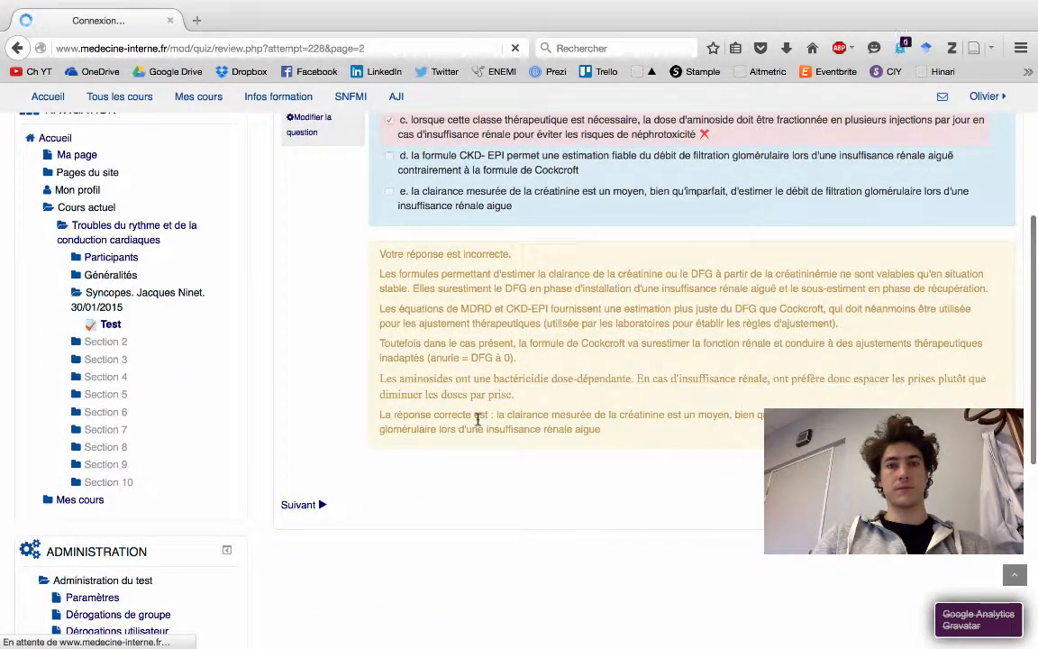
{"action": "scroll", "coordinate": [479, 426], "scroll_direction": "down", "scroll_amount": 3}
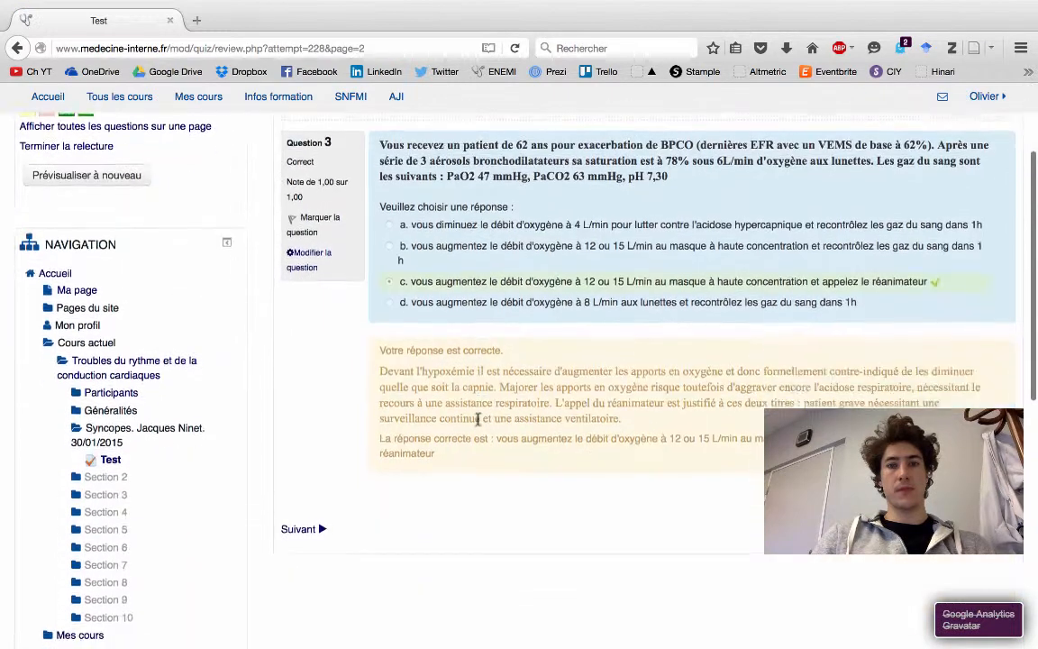
{"action": "left_click", "coordinate": [315, 532]}
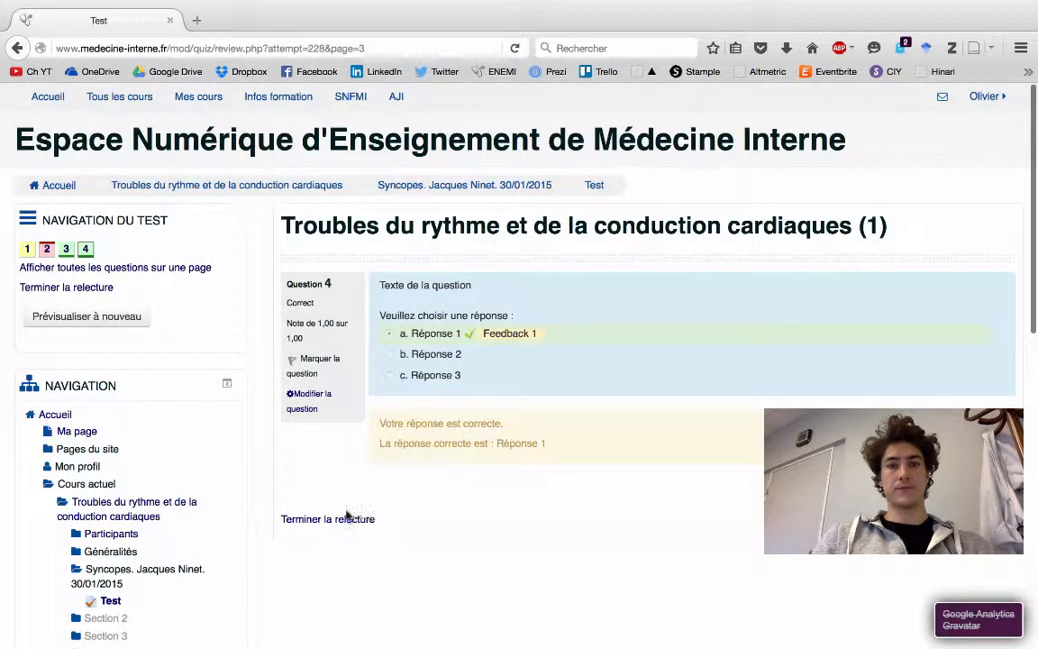
Finish the attempt review and go to the site's home page
{"action": "left_click", "coordinate": [344, 523]}
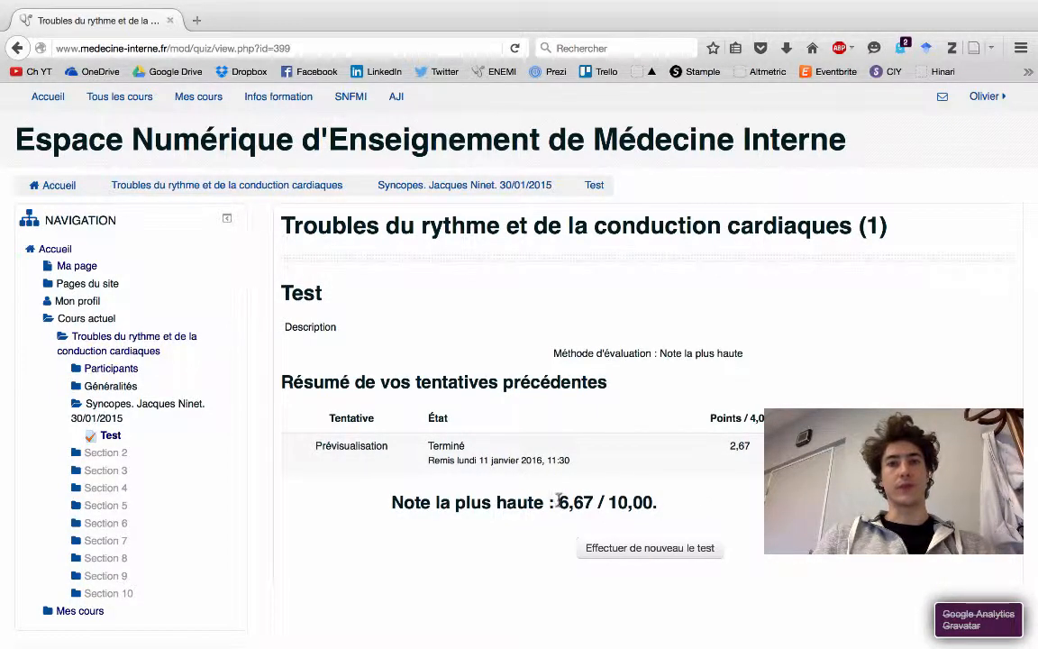
{"action": "left_click", "coordinate": [56, 185]}
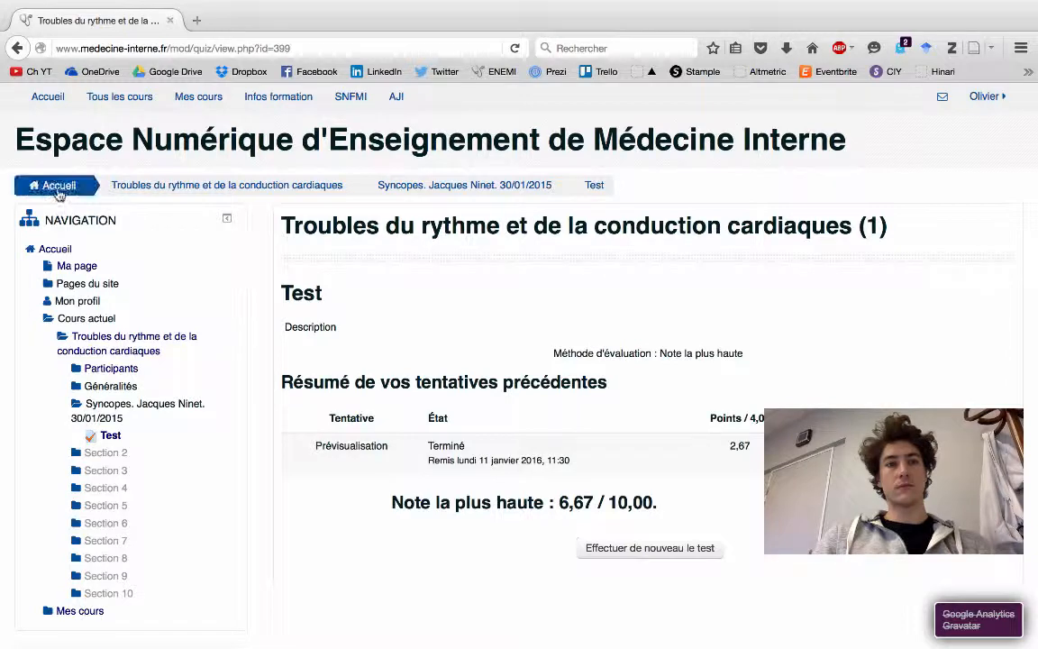